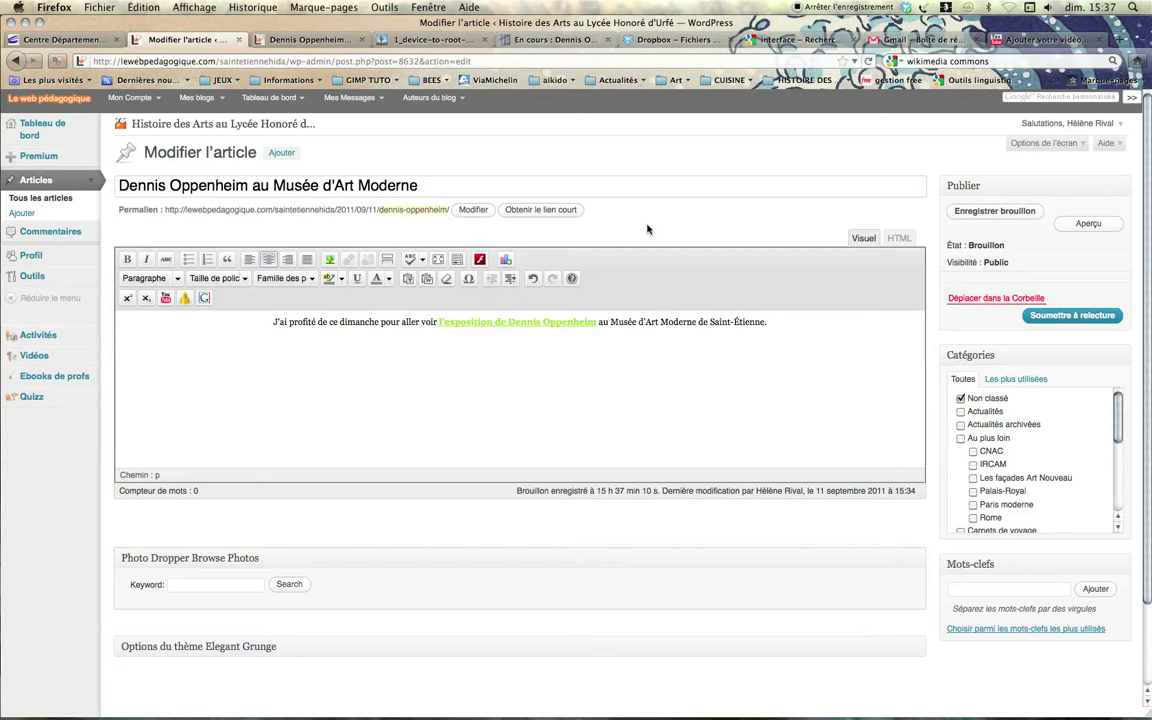
Step: Search Wikimedia Commons for "dennis oppenheim" and open the file page 1 device-to-root-out-evil-vancouver-canada.jpg from the artist's category
{"action": "left_click", "coordinate": [405, 38]}
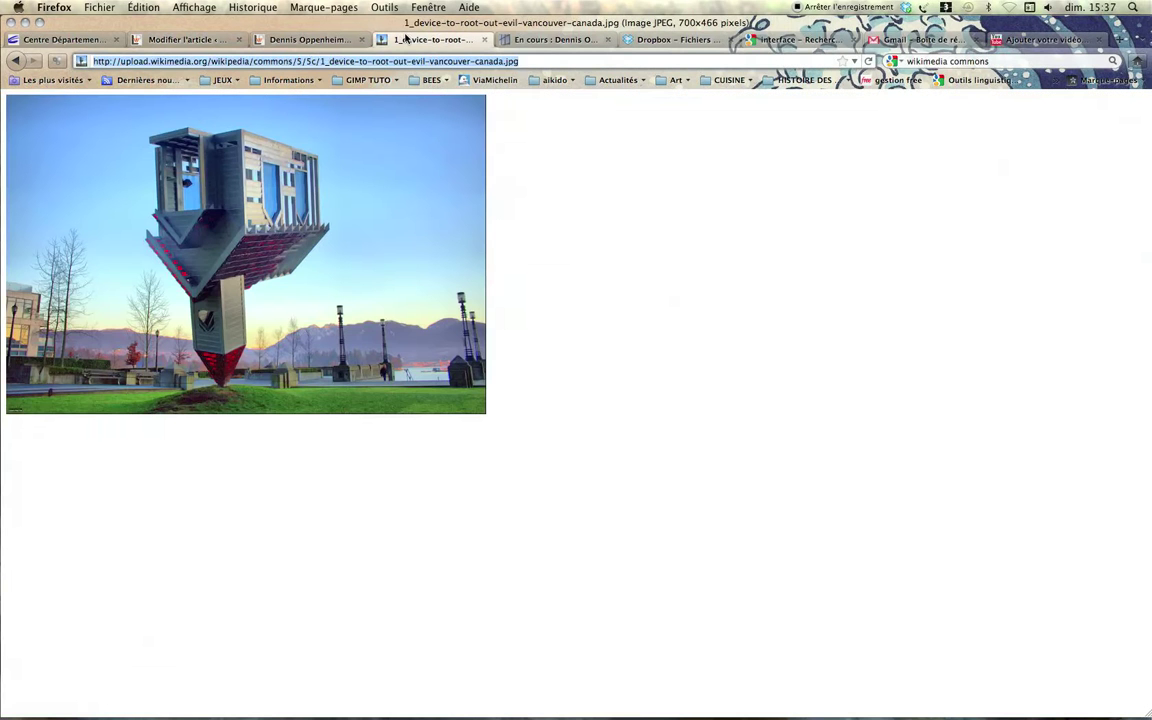
{"action": "left_click", "coordinate": [15, 61]}
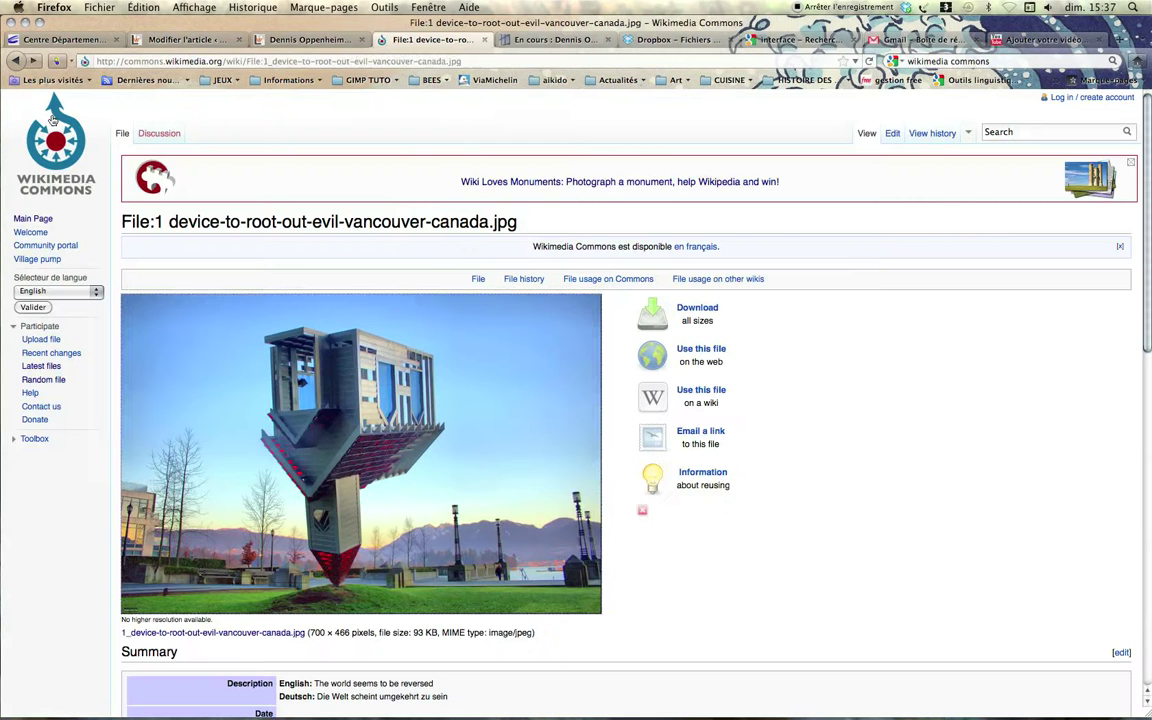
{"action": "left_click", "coordinate": [52, 152]}
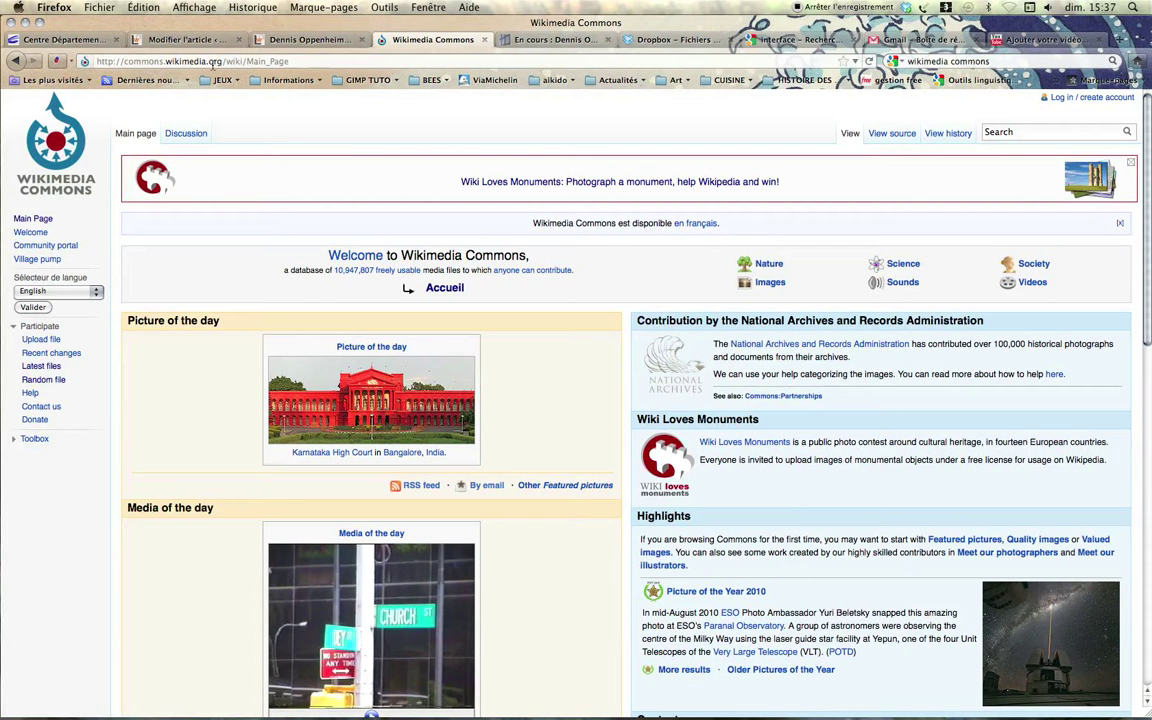
{"action": "left_click", "coordinate": [1021, 133]}
{"action": "type", "text": "dennis o"}
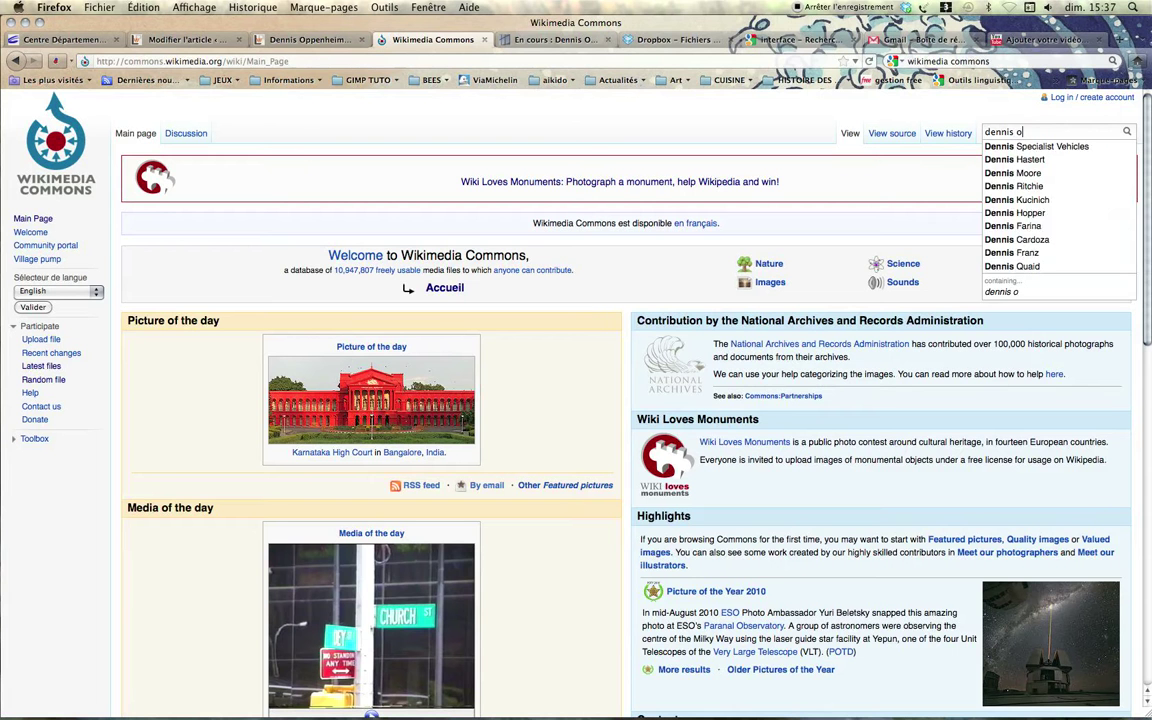
{"action": "type", "text": "ppenheim"}
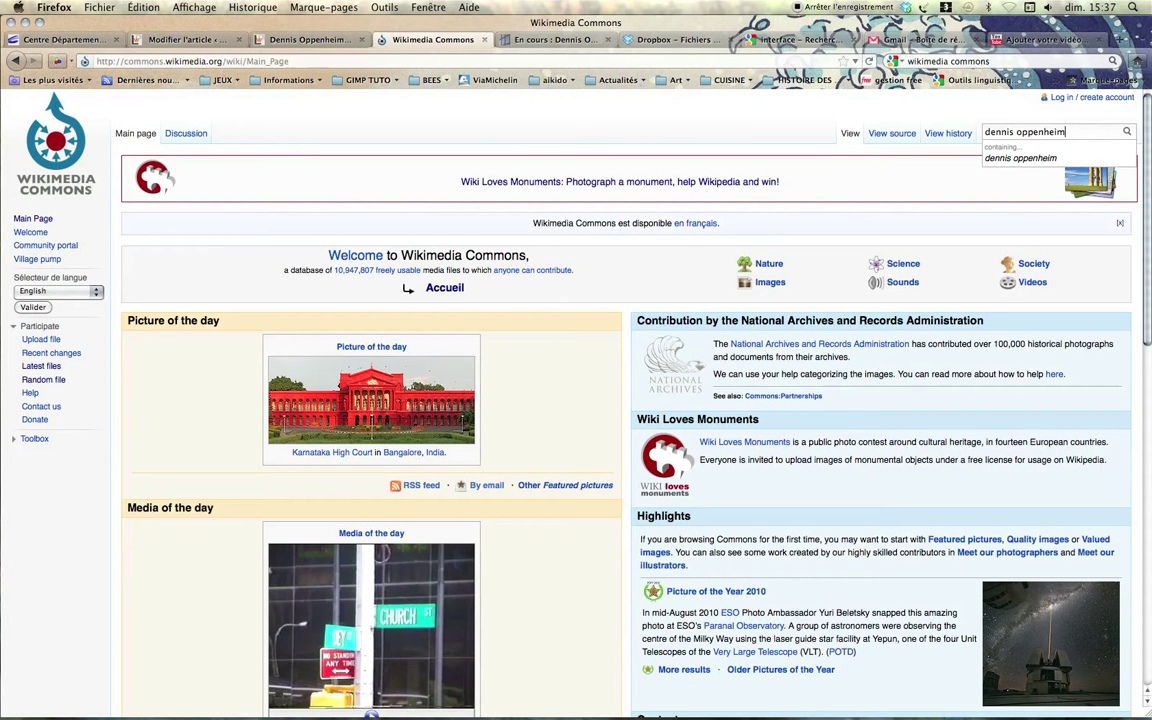
{"action": "key", "text": "Return"}
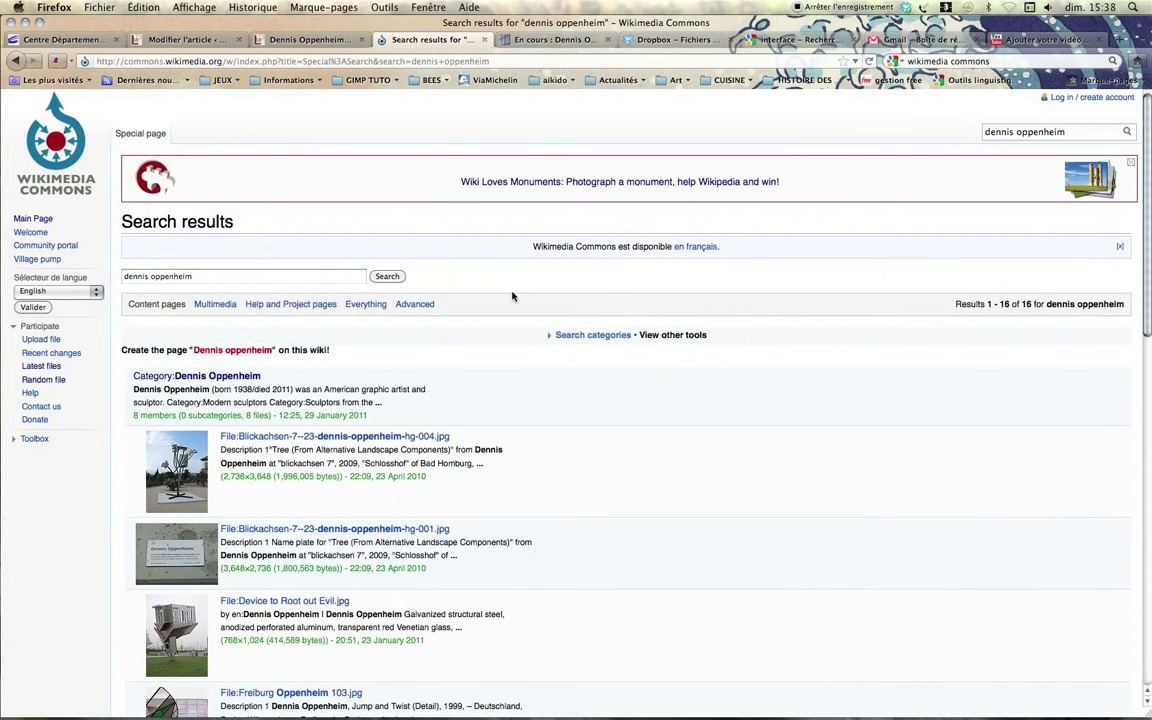
{"action": "left_click", "coordinate": [175, 376]}
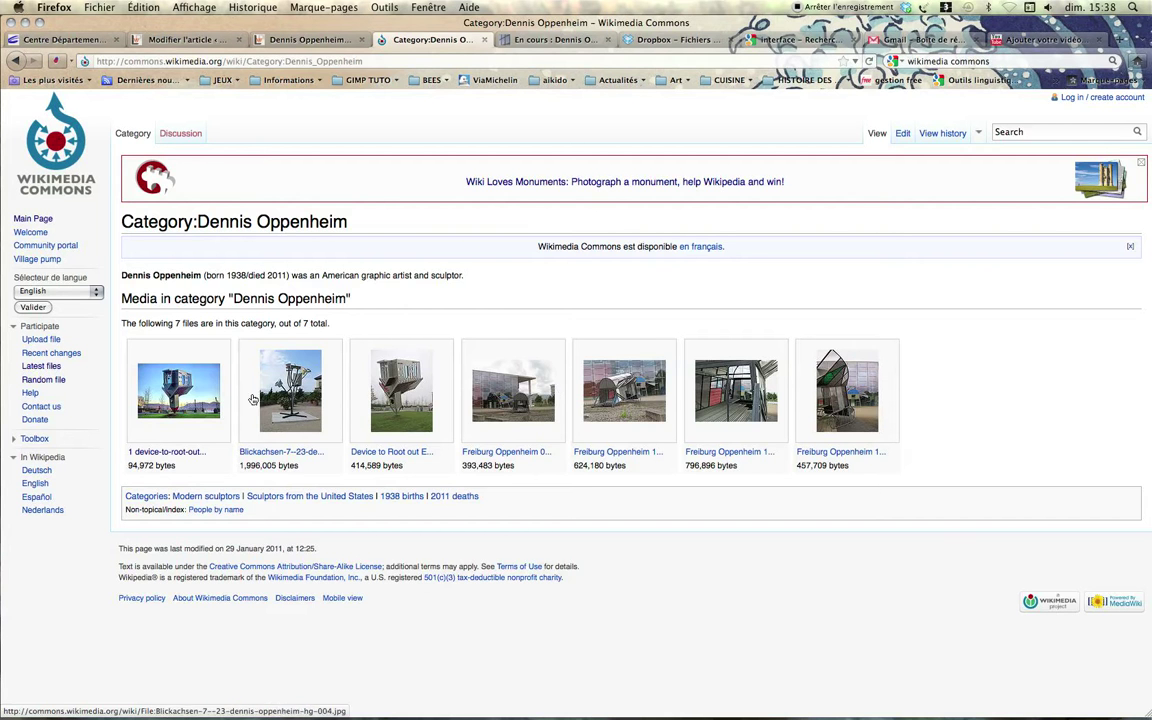
{"action": "left_click", "coordinate": [190, 348]}
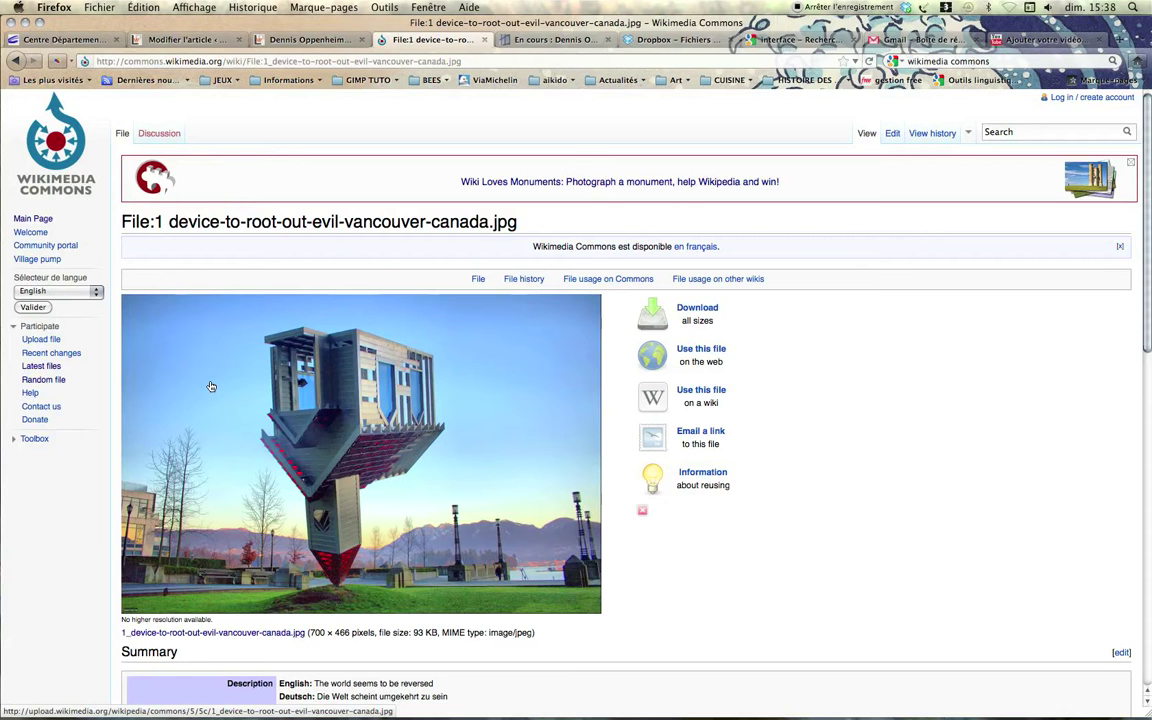
Step: Return to the WordPress article and start a new line below its introductory sentence
{"action": "left_click", "coordinate": [172, 41]}
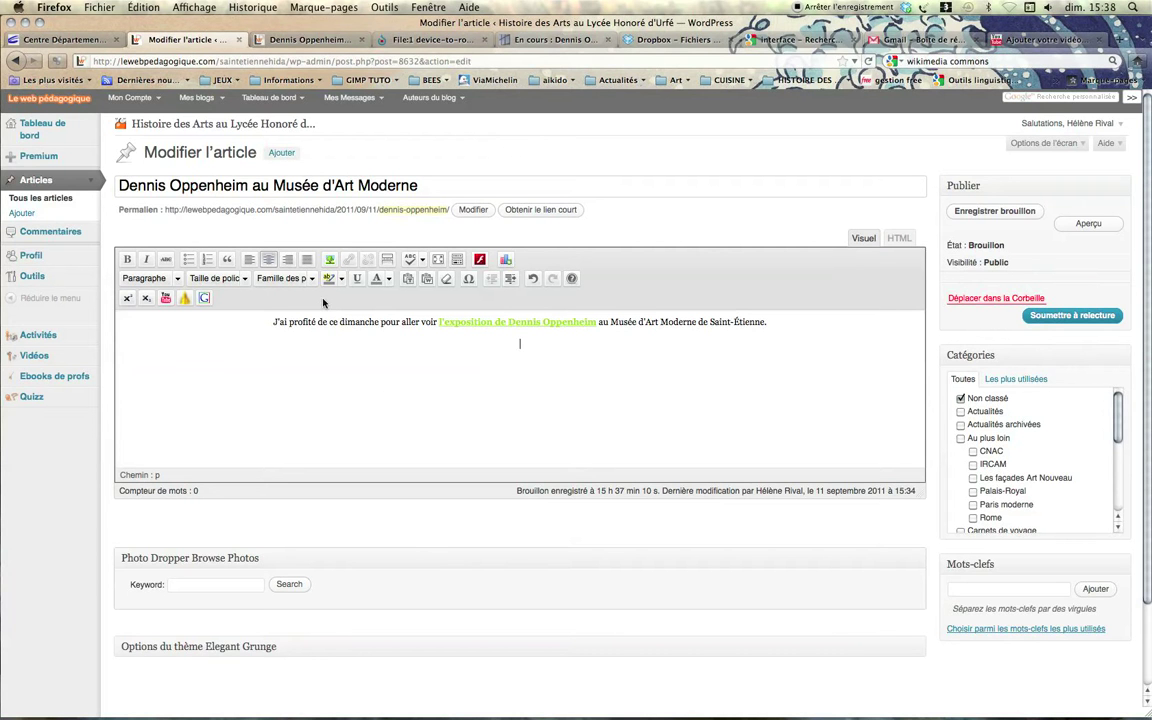
{"action": "left_click", "coordinate": [389, 42]}
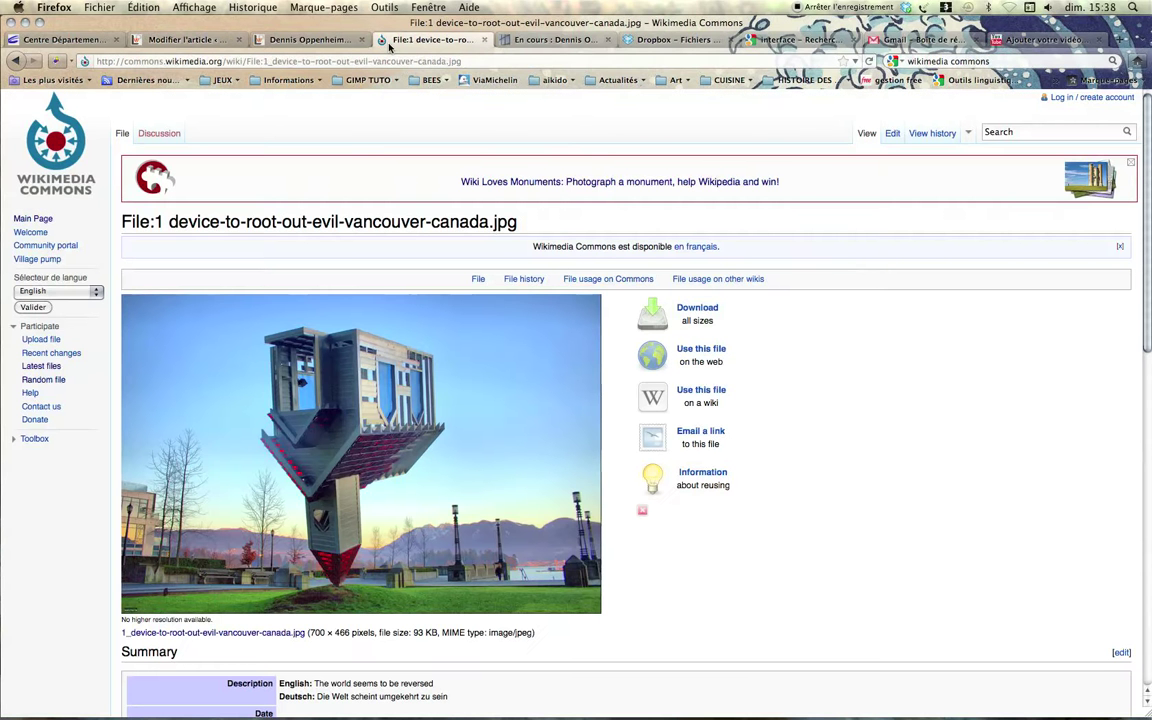
{"action": "left_click", "coordinate": [168, 45]}
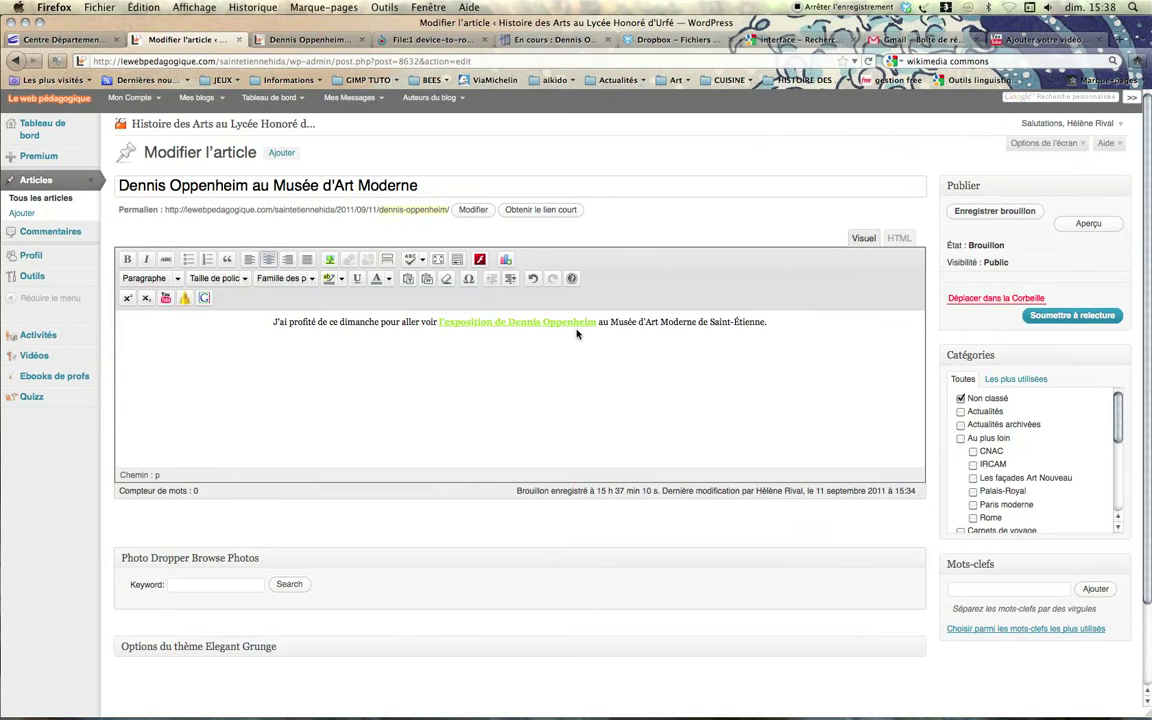
{"action": "key", "text": "Return"}
Step: Display the Commons sculpture image on its own, copy its web address, and return to the file page
{"action": "left_click", "coordinate": [404, 42]}
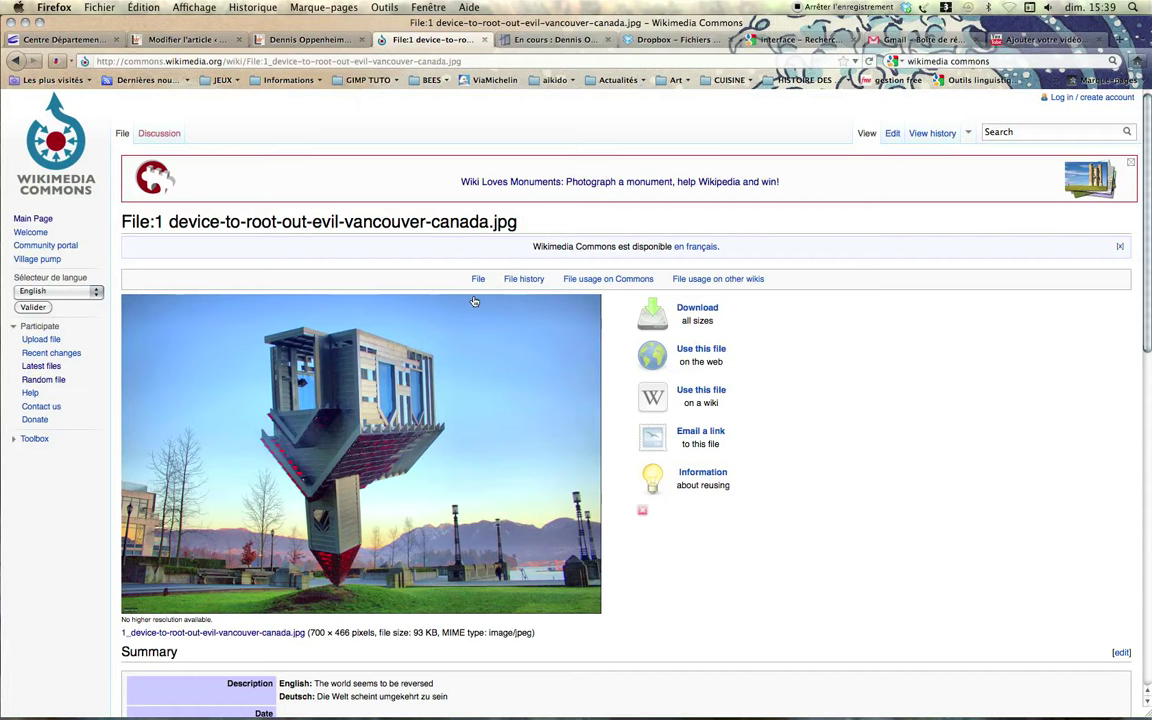
{"action": "right_click", "coordinate": [310, 409]}
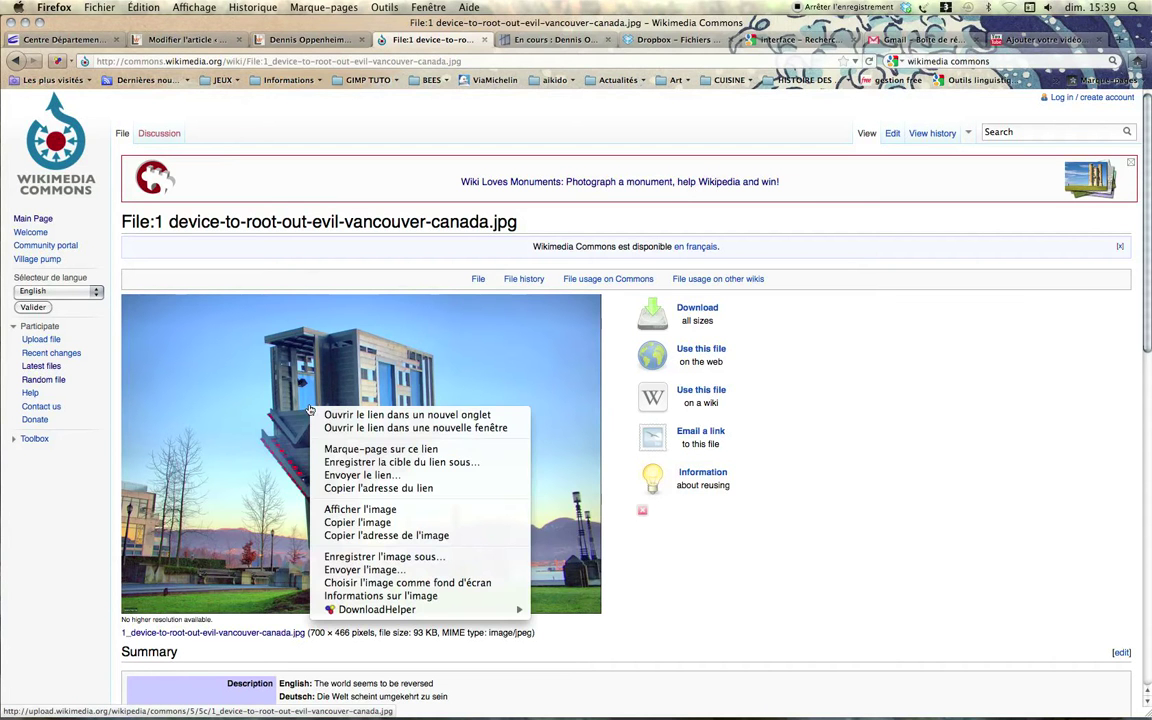
{"action": "left_click", "coordinate": [388, 519]}
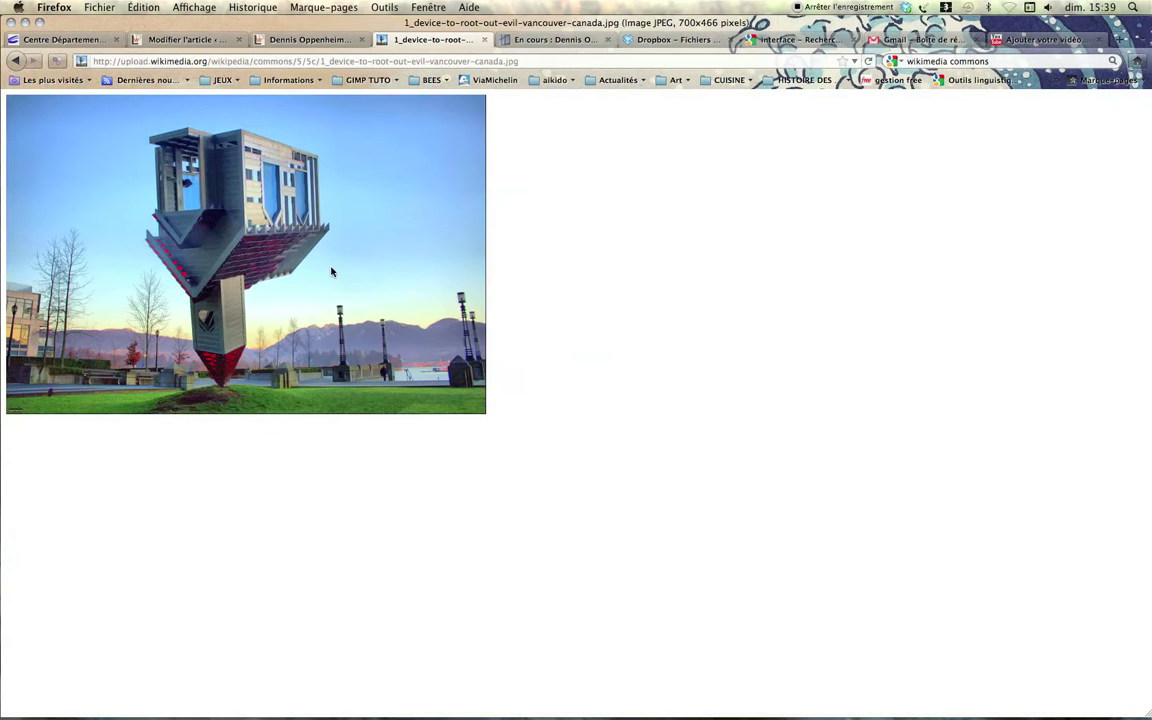
{"action": "left_click", "coordinate": [296, 61]}
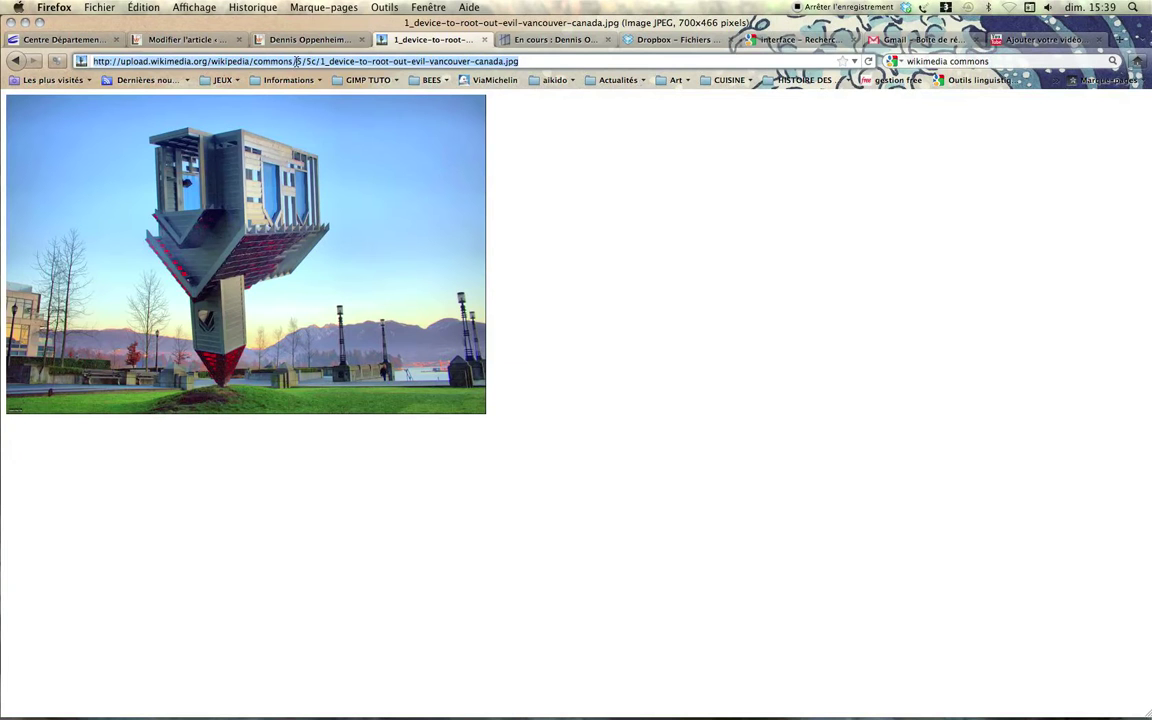
{"action": "right_click", "coordinate": [296, 61]}
{"action": "left_click", "coordinate": [343, 105]}
{"action": "left_click", "coordinate": [15, 61]}
Step: Insert the image into the article from the copied web address, with its alignment set to Milieu
{"action": "left_click", "coordinate": [150, 42]}
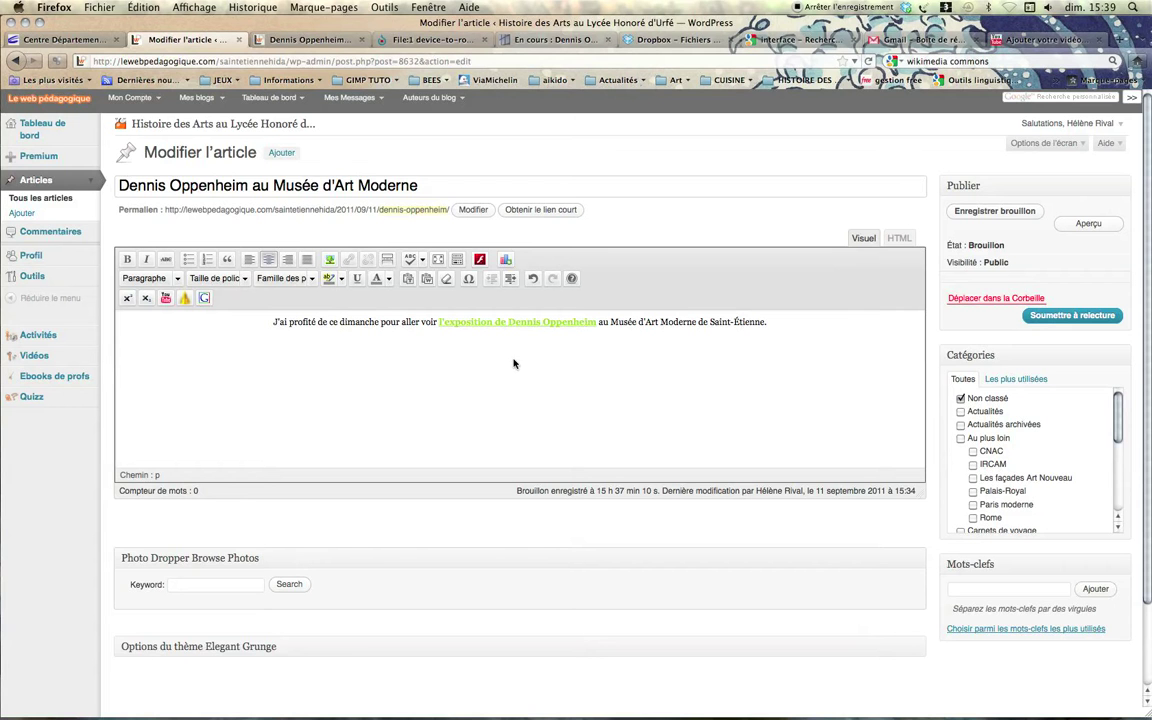
{"action": "left_click", "coordinate": [331, 260]}
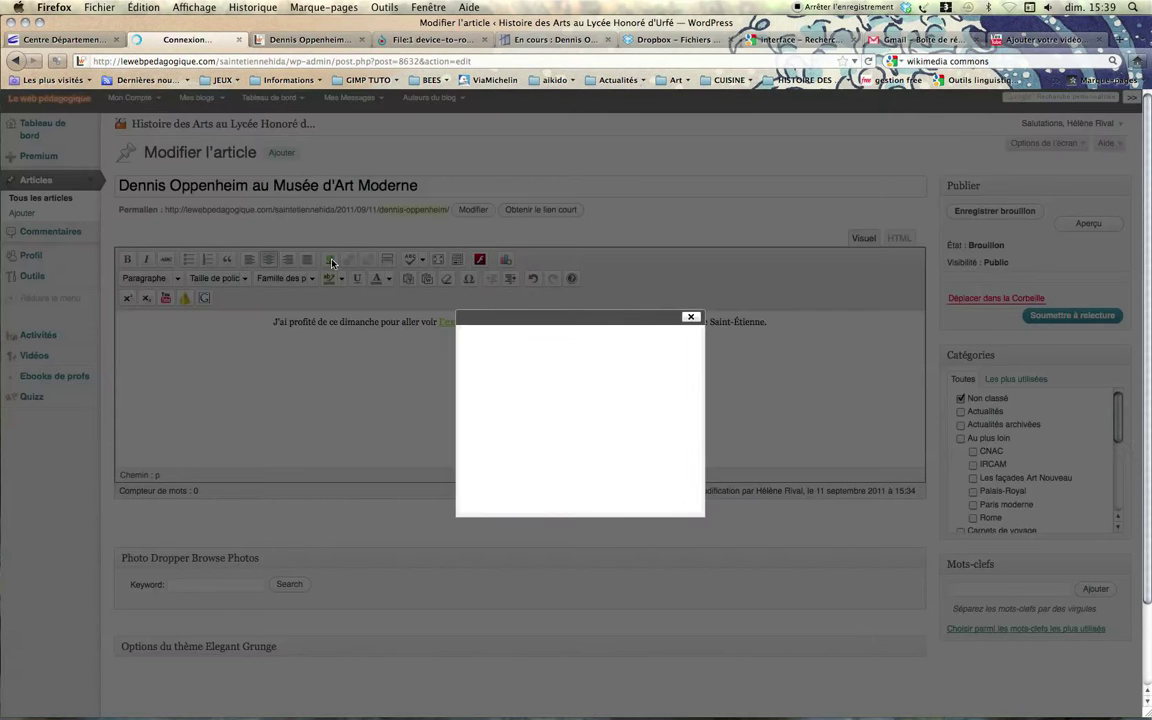
{"action": "key", "text": "super+v"}
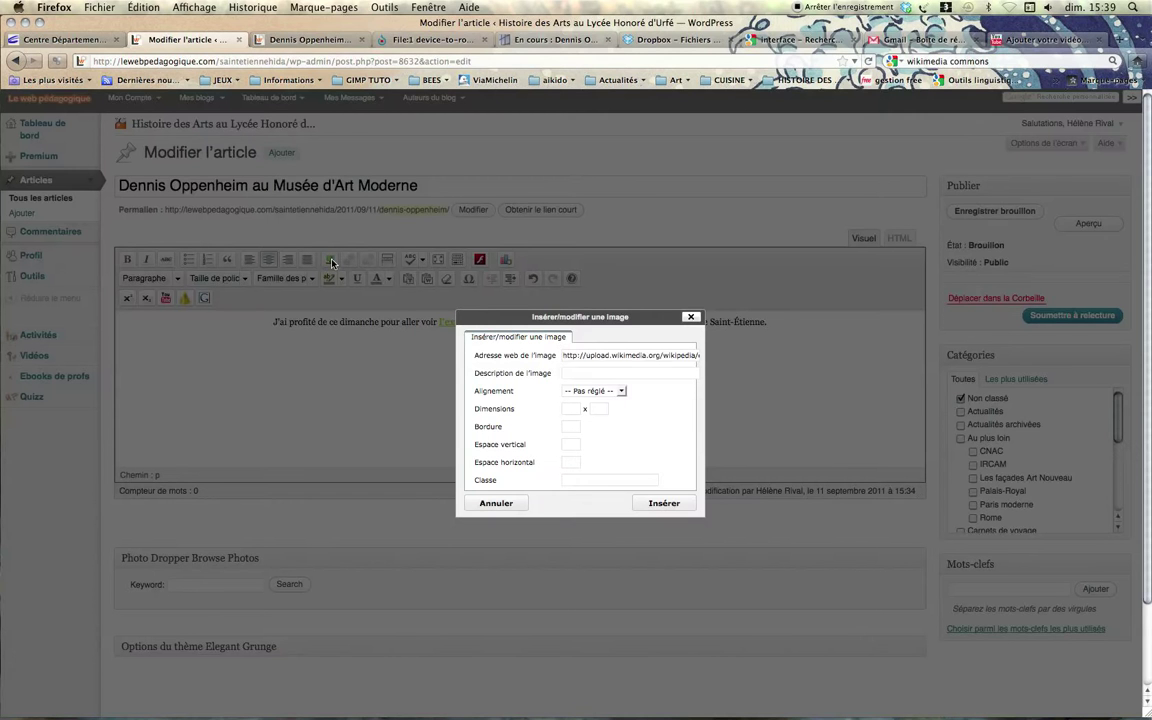
{"action": "left_click", "coordinate": [642, 368]}
{"action": "left_click", "coordinate": [614, 391]}
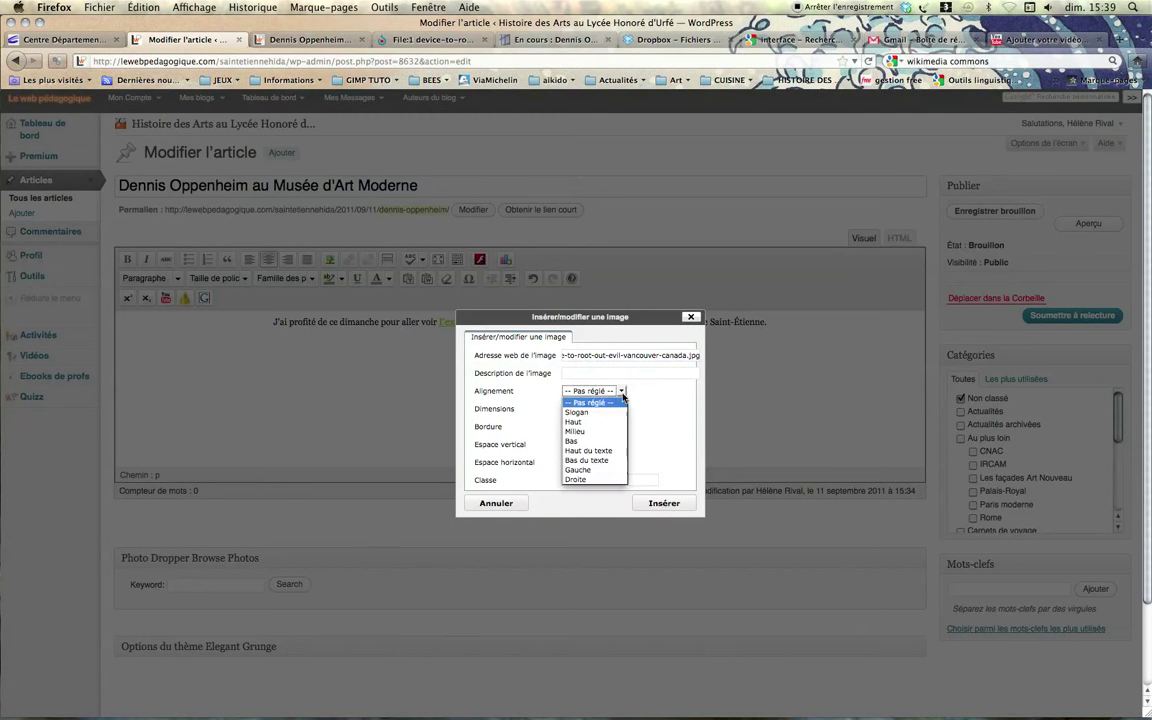
{"action": "left_click", "coordinate": [614, 431]}
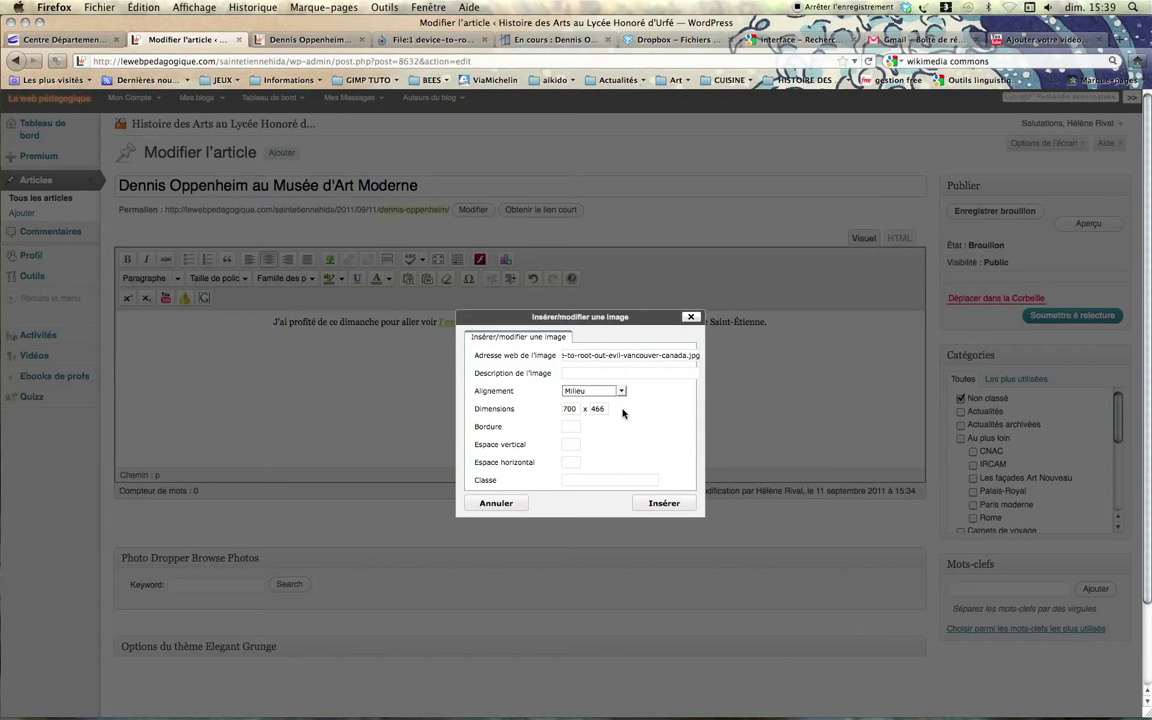
{"action": "left_click", "coordinate": [664, 503]}
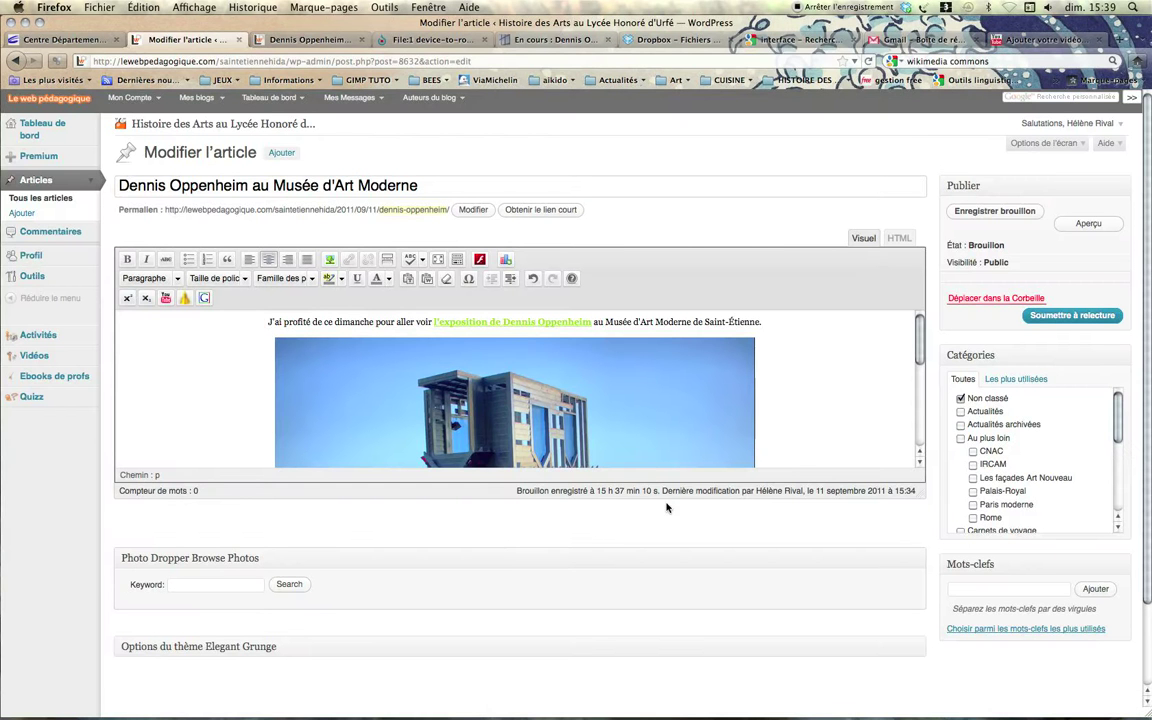
Step: Save the article as a draft and reload its preview page
{"action": "left_click", "coordinate": [990, 212]}
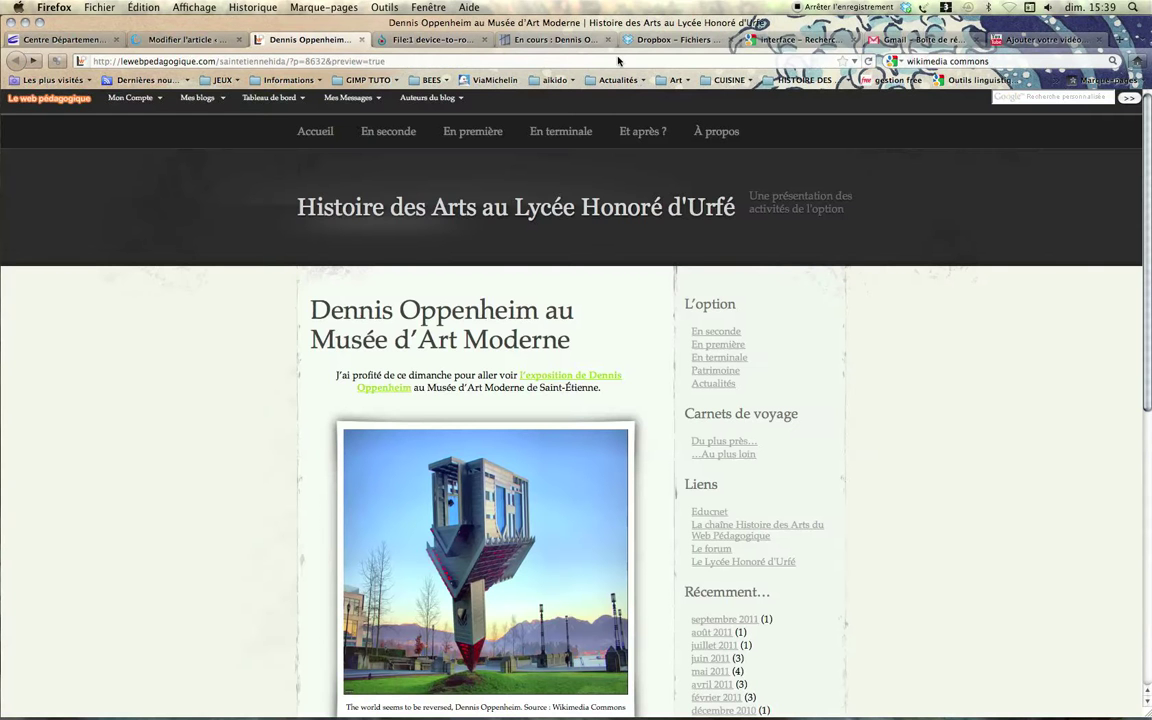
{"action": "left_click", "coordinate": [870, 61]}
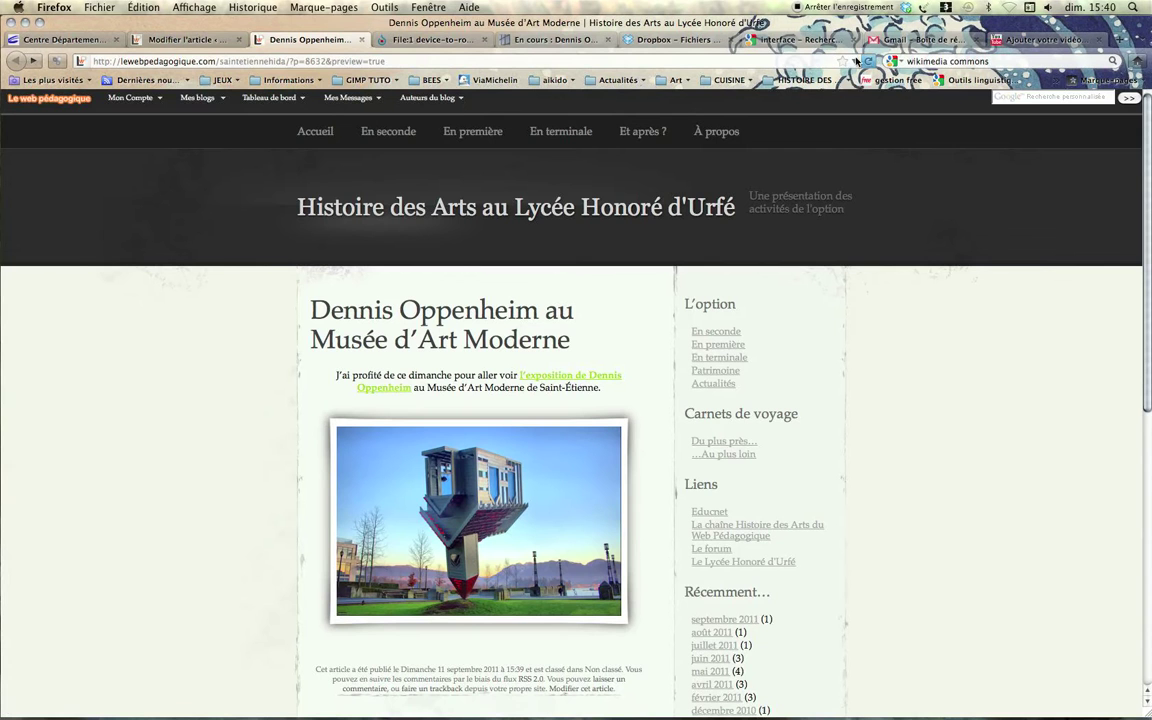
Step: Open the edit settings of the inserted image in the article and set its alignment to Centre
{"action": "left_click", "coordinate": [176, 44]}
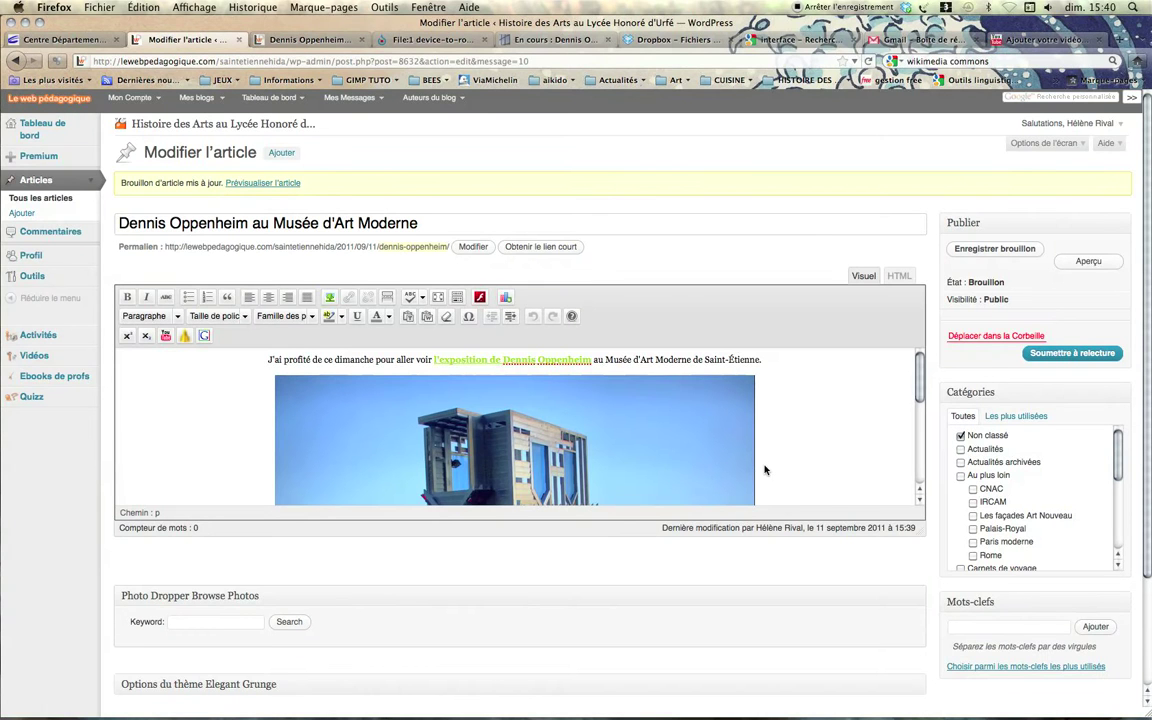
{"action": "left_click", "coordinate": [695, 443]}
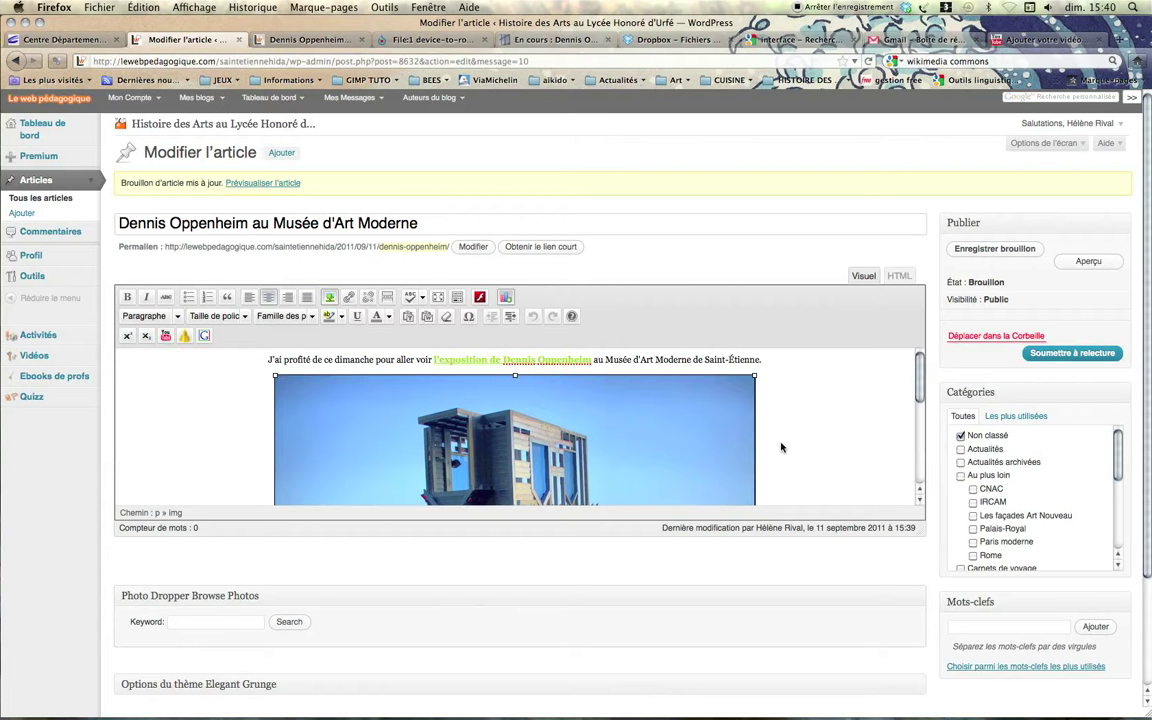
{"action": "left_click", "coordinate": [313, 400]}
{"action": "left_click", "coordinate": [795, 398]}
{"action": "left_click", "coordinate": [578, 410]}
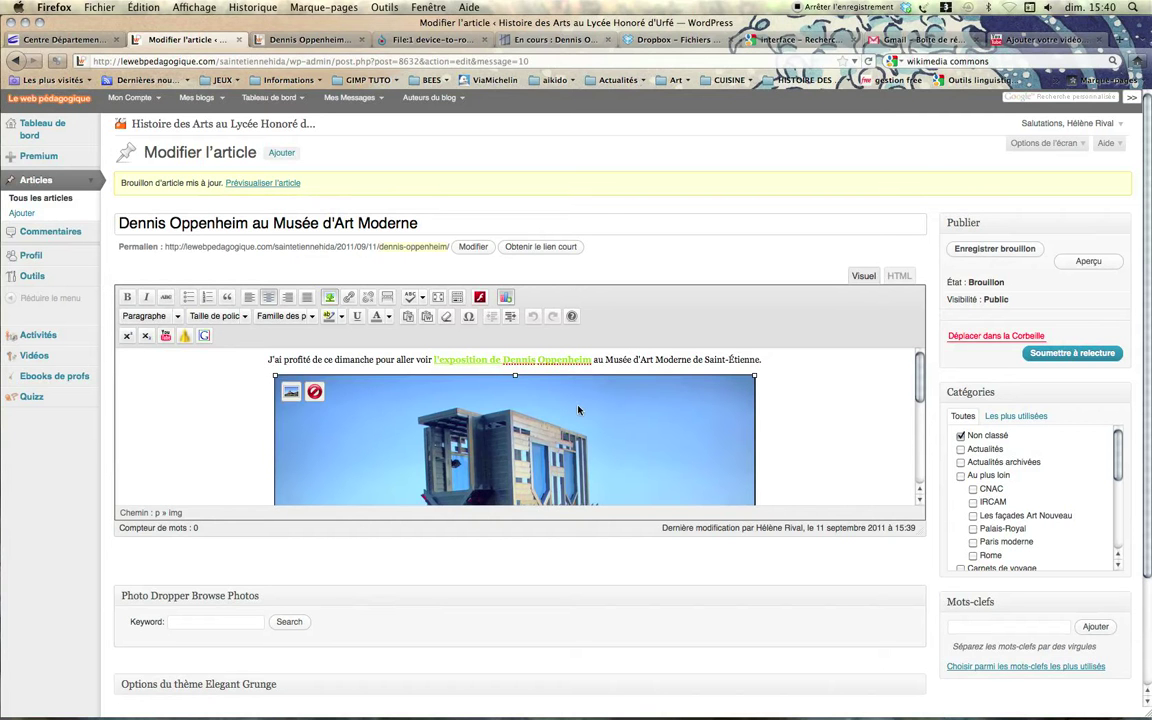
{"action": "left_click", "coordinate": [290, 393]}
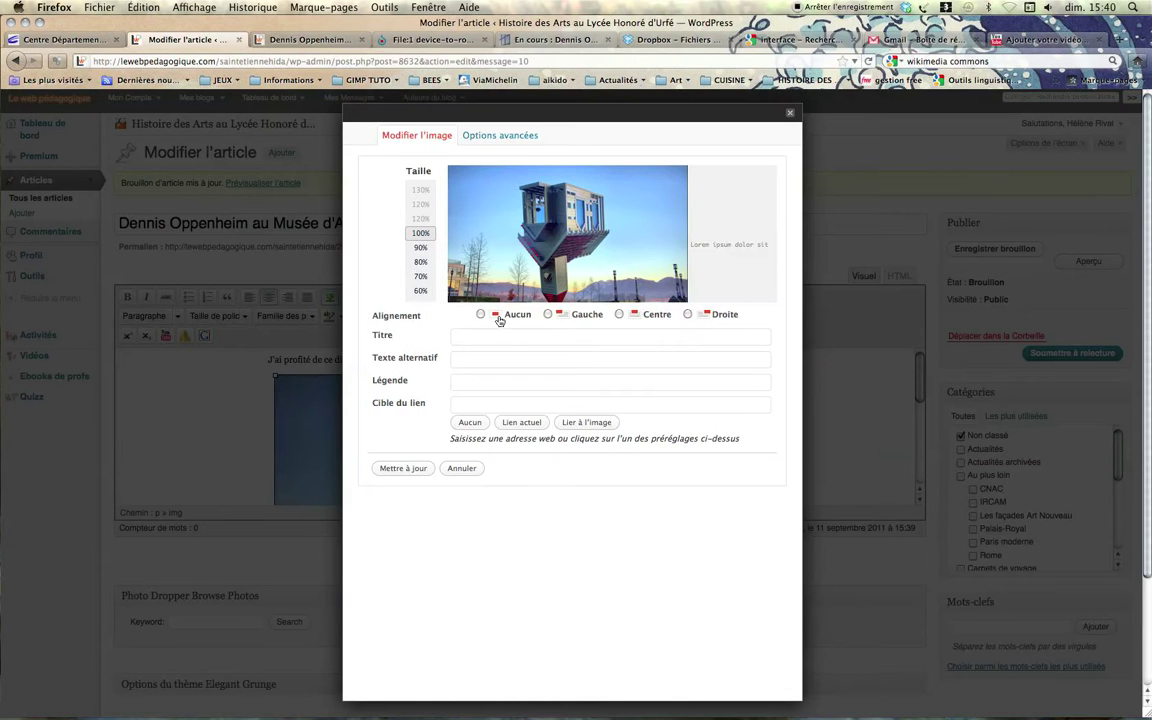
{"action": "left_click", "coordinate": [619, 315]}
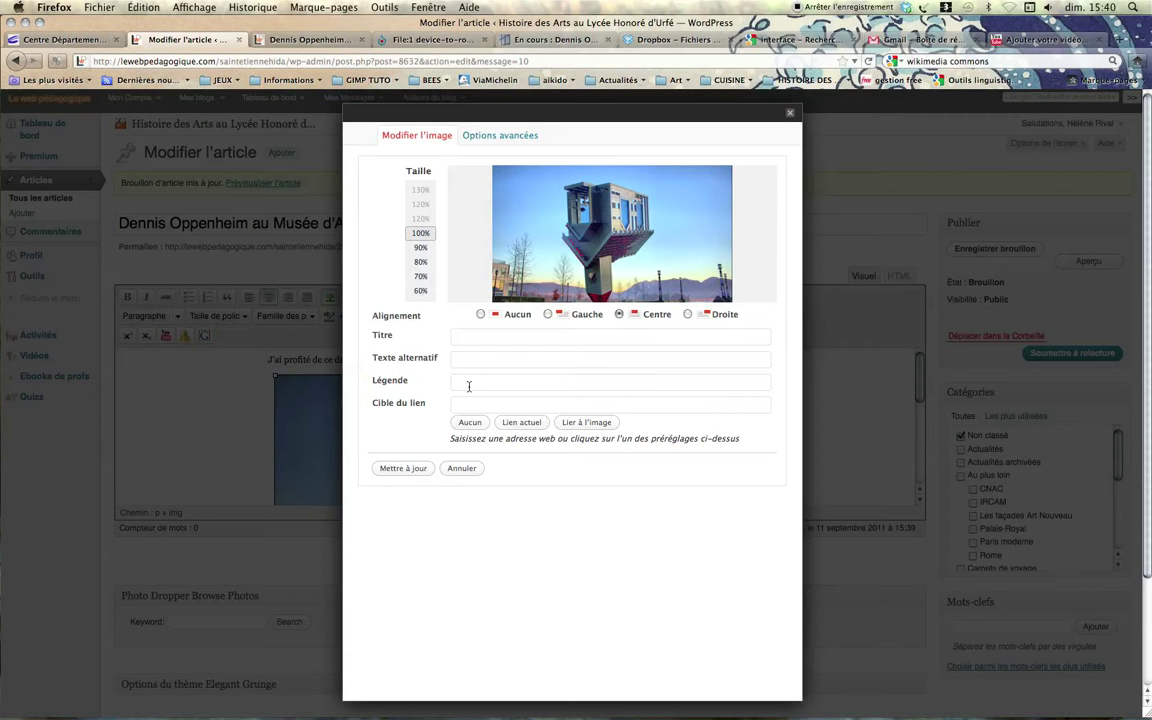
Step: Copy the English description from the Commons page and complete the image caption as "The world seems to be reversed, Dennis Oppenheim. Source : Wikimedia Commons"
{"action": "left_click", "coordinate": [414, 40]}
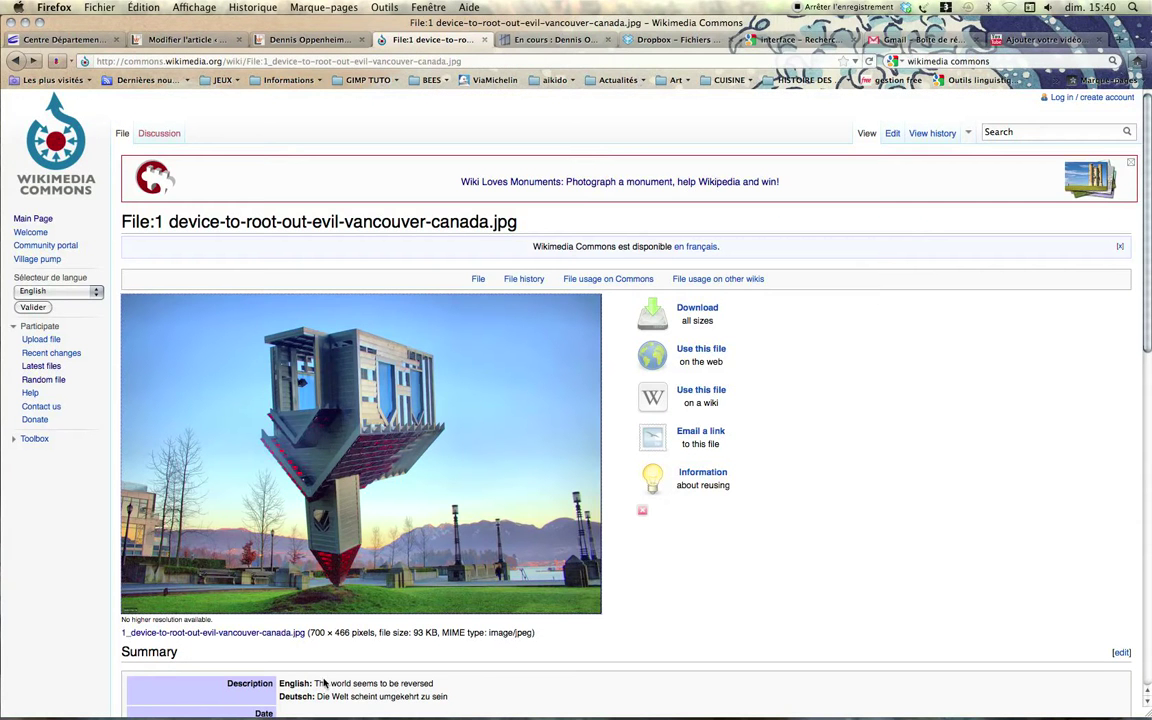
{"action": "left_click_drag", "start_coordinate": [315, 683], "coordinate": [435, 686]}
{"action": "key", "text": "super+c"}
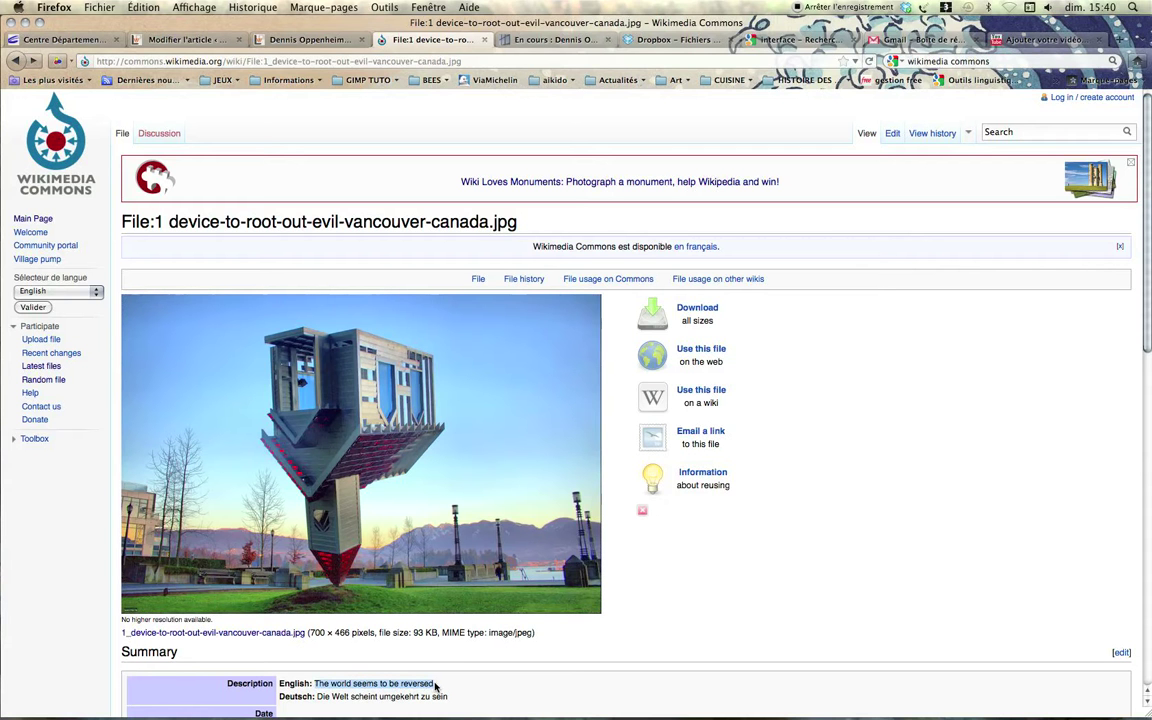
{"action": "left_click", "coordinate": [199, 40]}
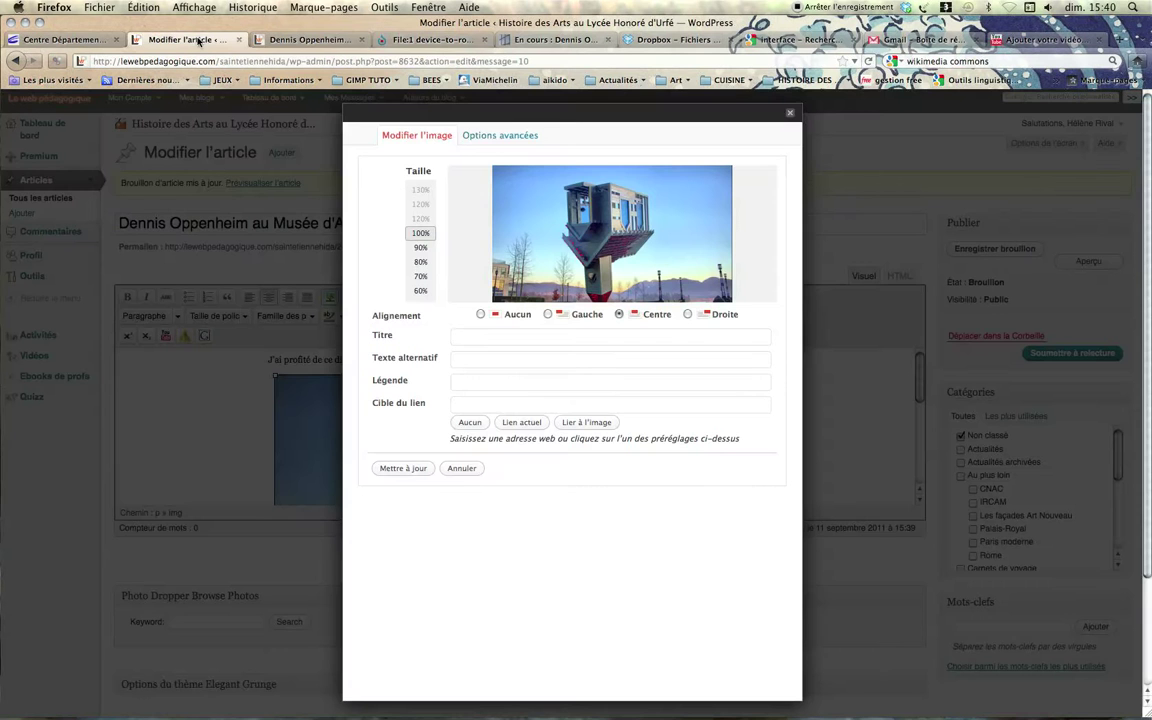
{"action": "key", "text": "super+v"}
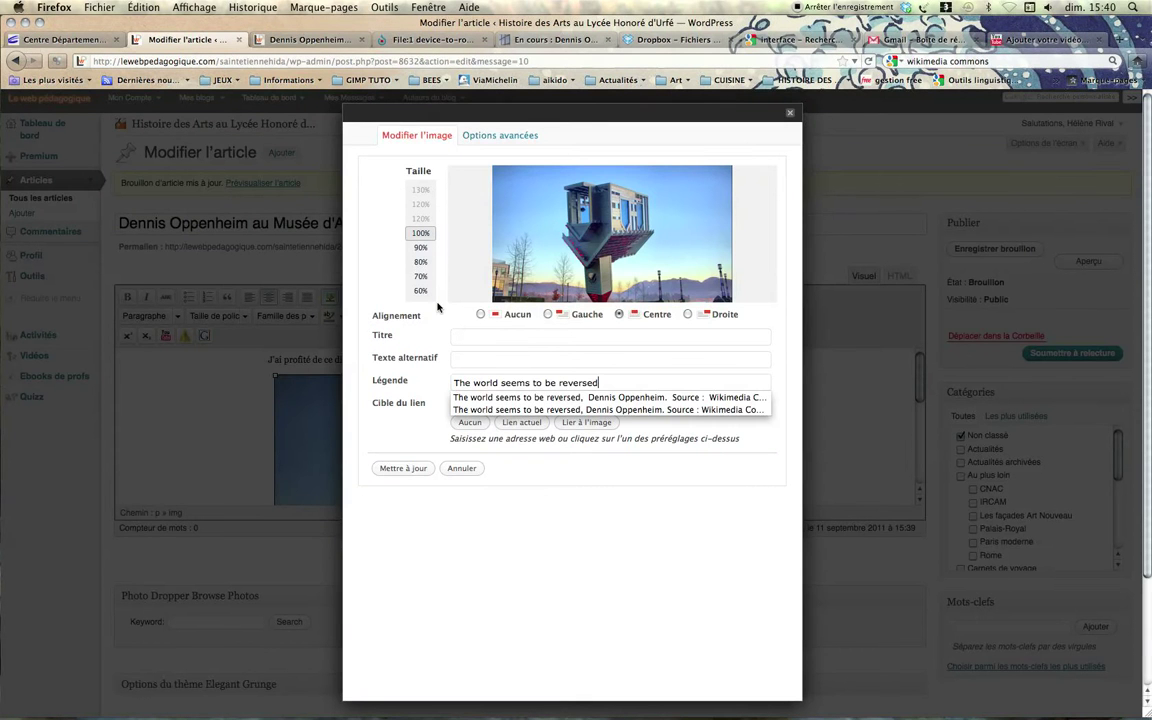
{"action": "left_click", "coordinate": [603, 398]}
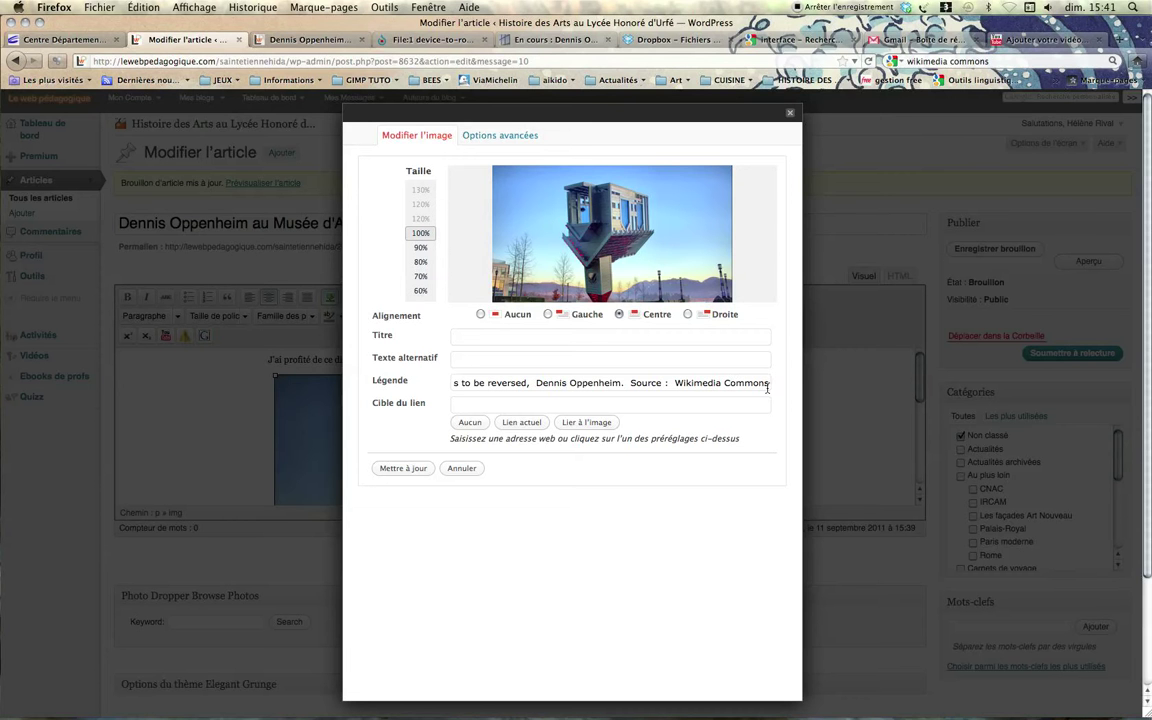
Step: Copy the Commons page address of File:1_device-to-root-out-evil-vancouver-canada.jpg, set it as the image's link target, and update the image
{"action": "left_click", "coordinate": [414, 41]}
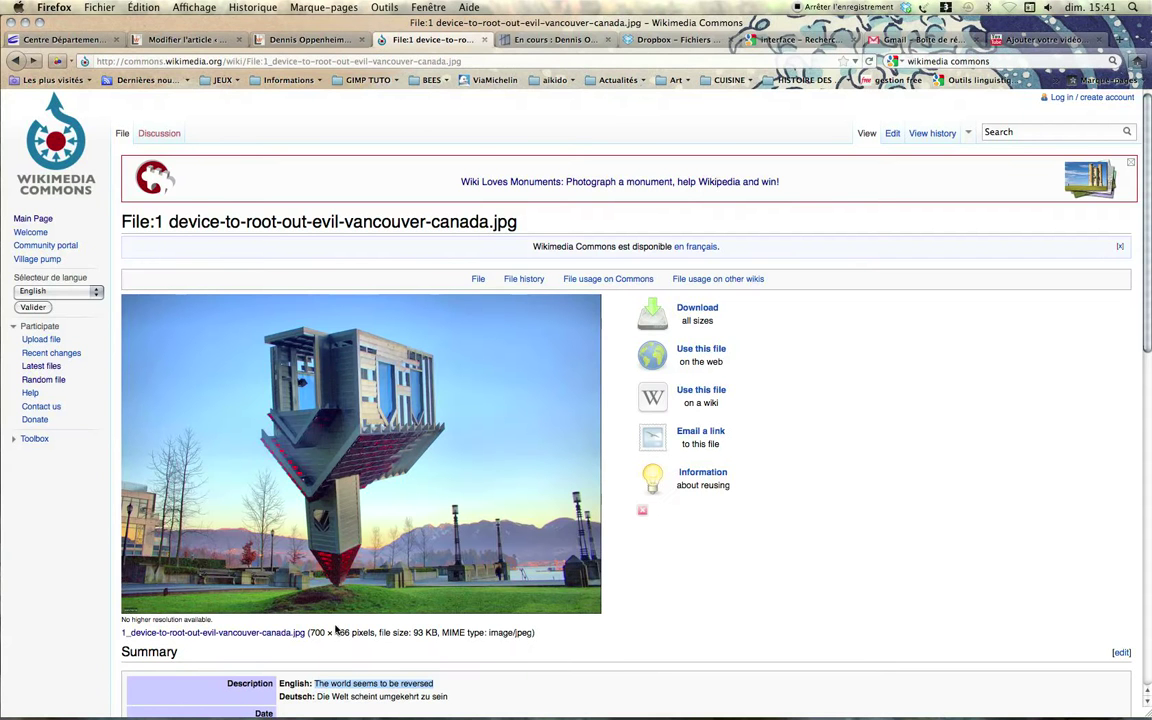
{"action": "left_click", "coordinate": [171, 62]}
{"action": "key", "text": "super+c"}
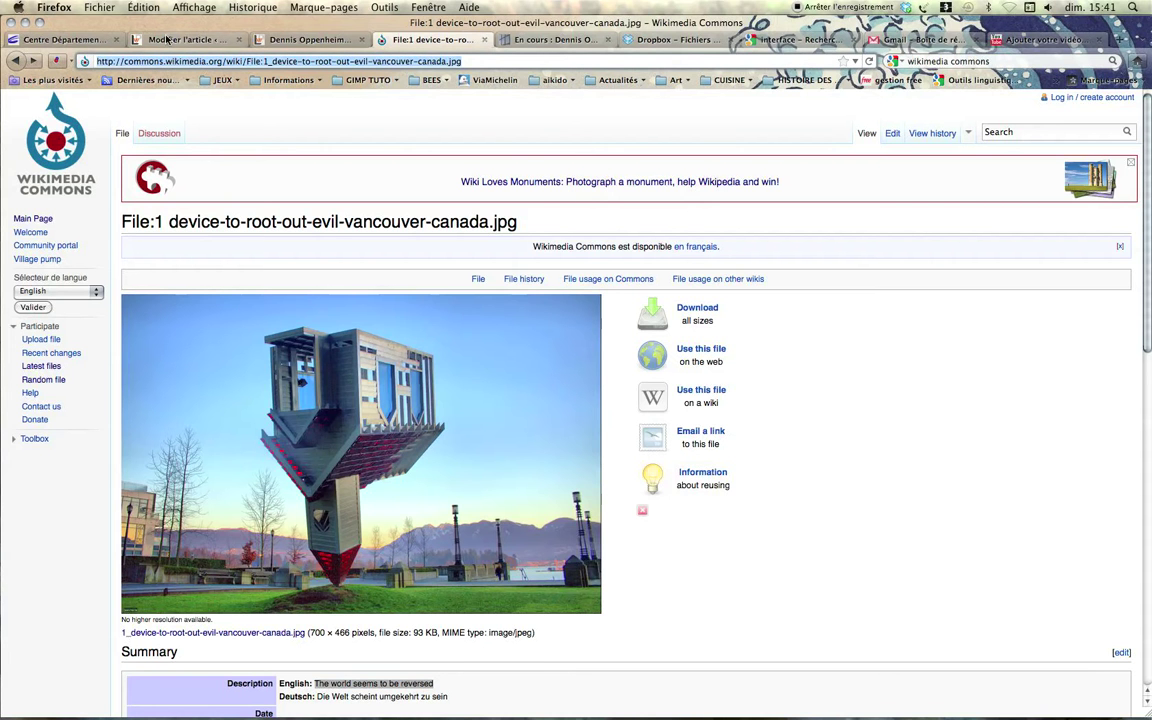
{"action": "left_click", "coordinate": [152, 38]}
{"action": "left_click", "coordinate": [494, 403]}
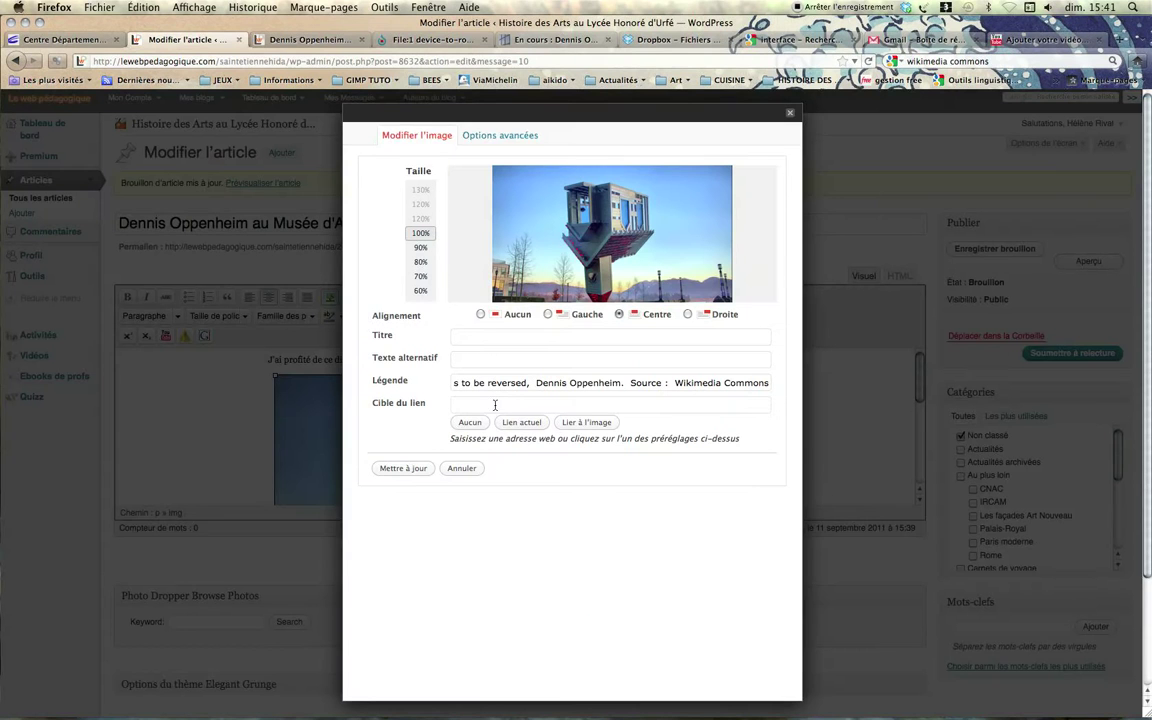
{"action": "key", "text": "super+v"}
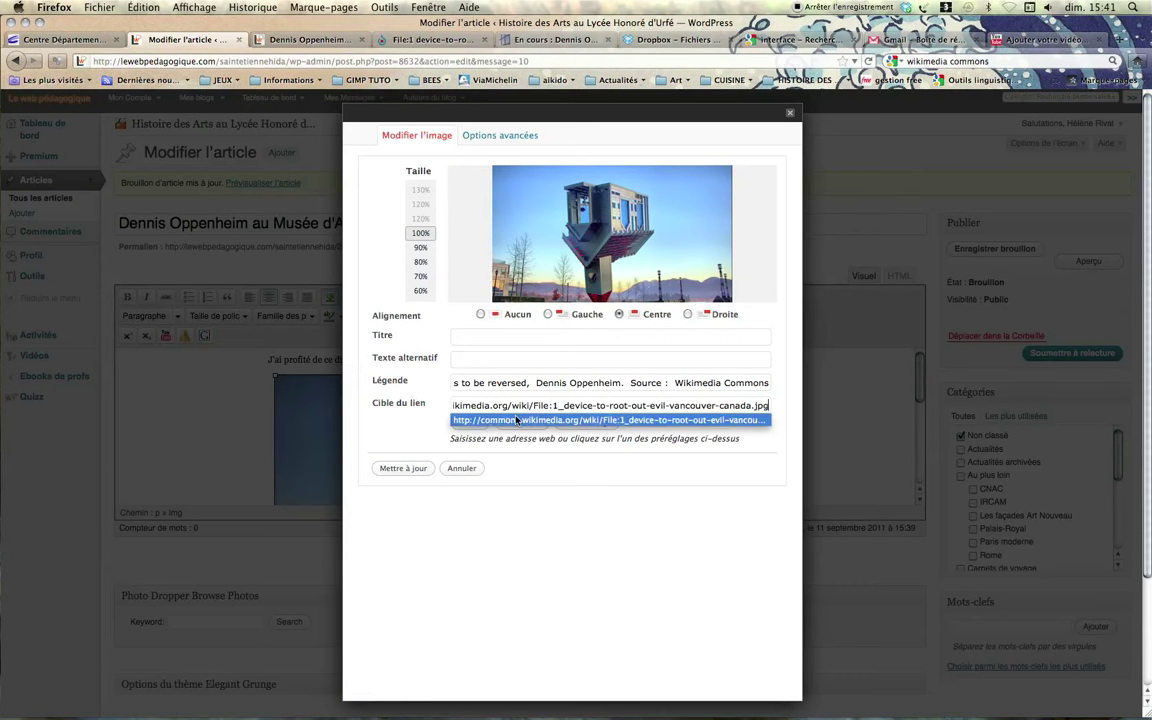
{"action": "left_click", "coordinate": [516, 420]}
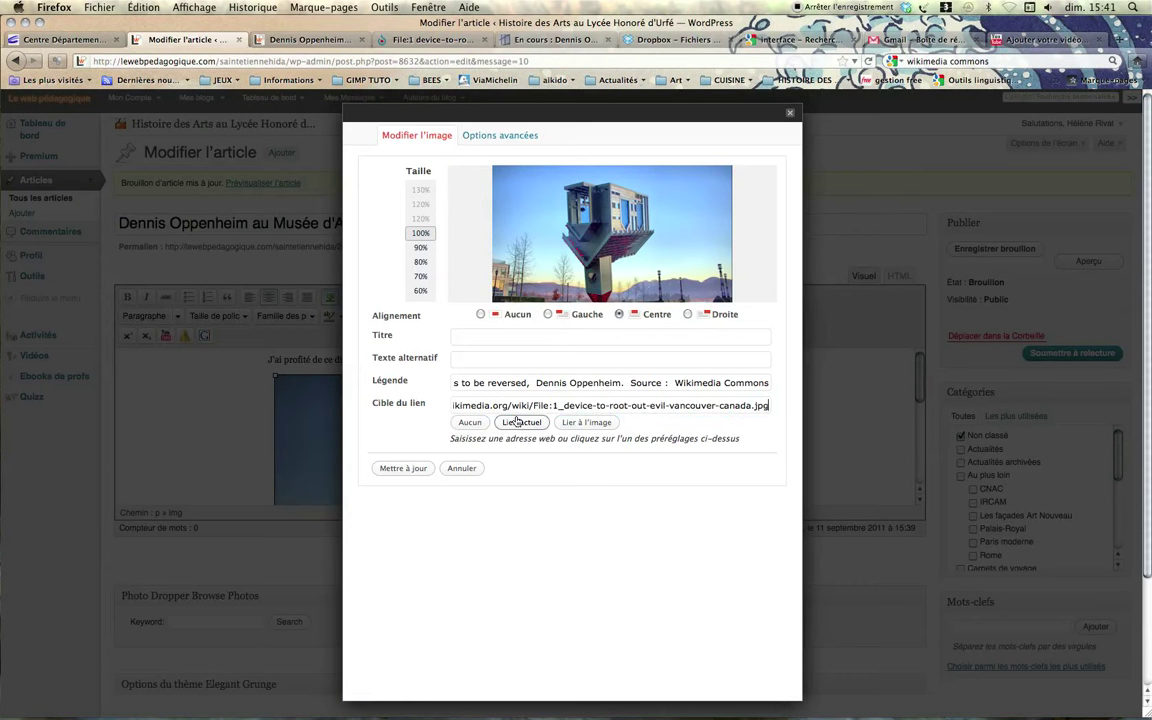
{"action": "left_click", "coordinate": [397, 469]}
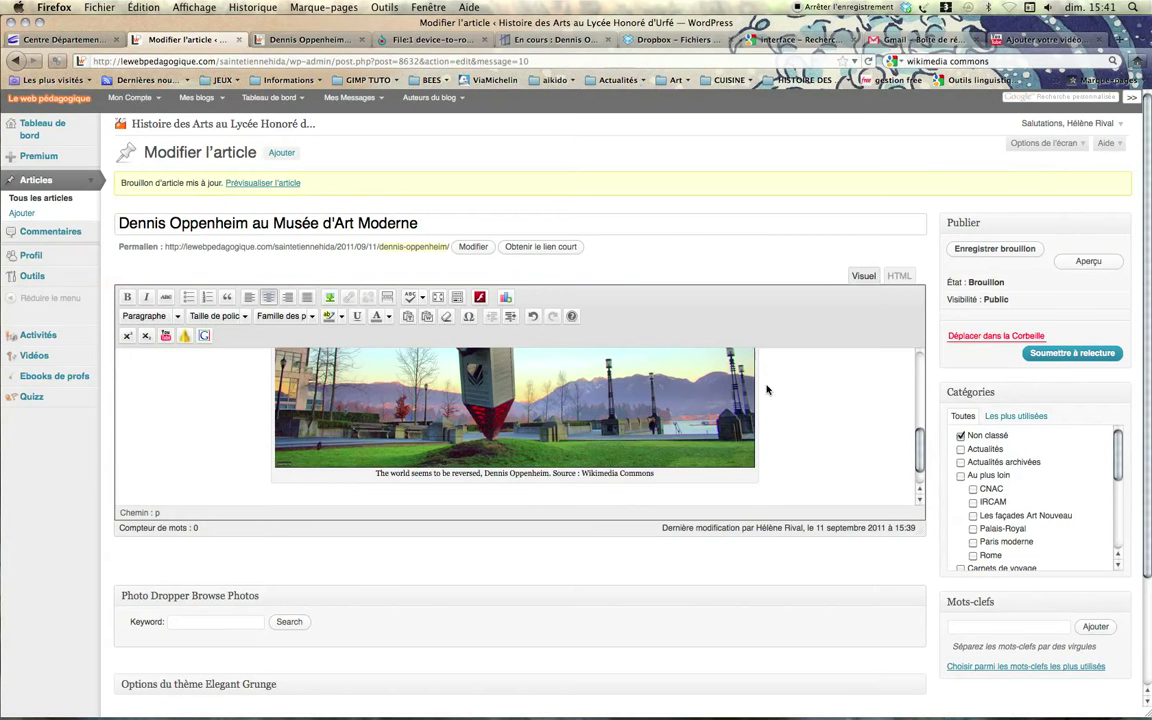
Step: Save the article draft and reload its preview to check the image's caption and link
{"action": "left_click", "coordinate": [970, 250]}
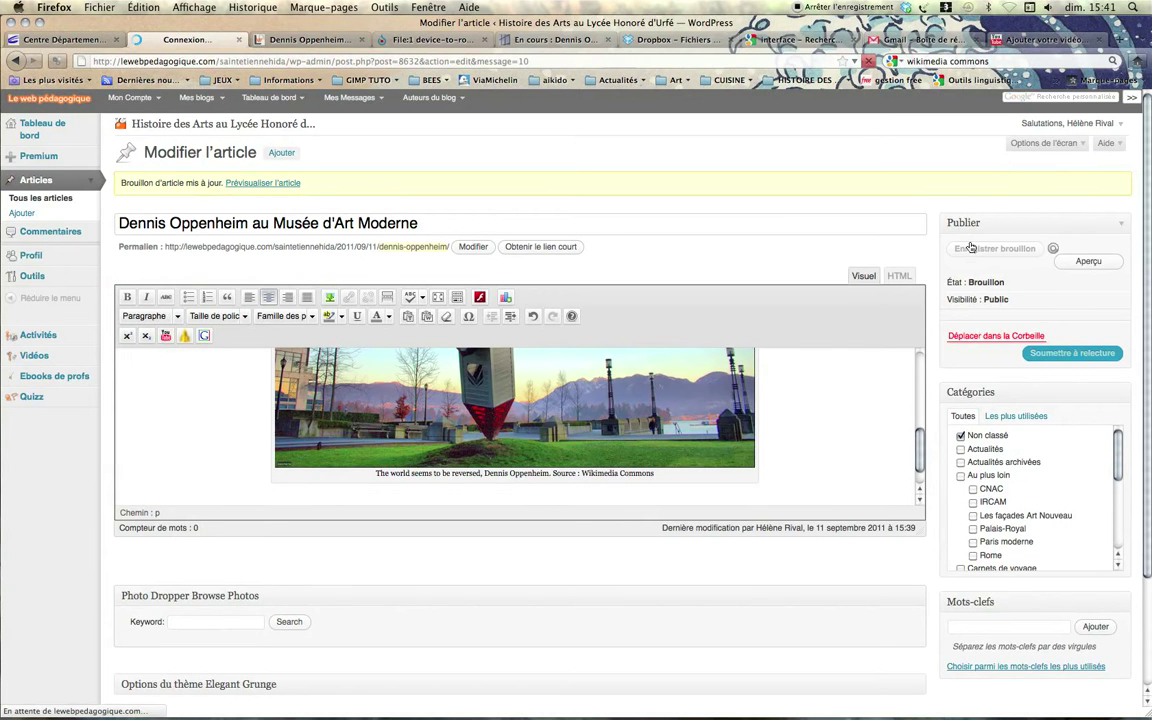
{"action": "left_click", "coordinate": [1088, 261]}
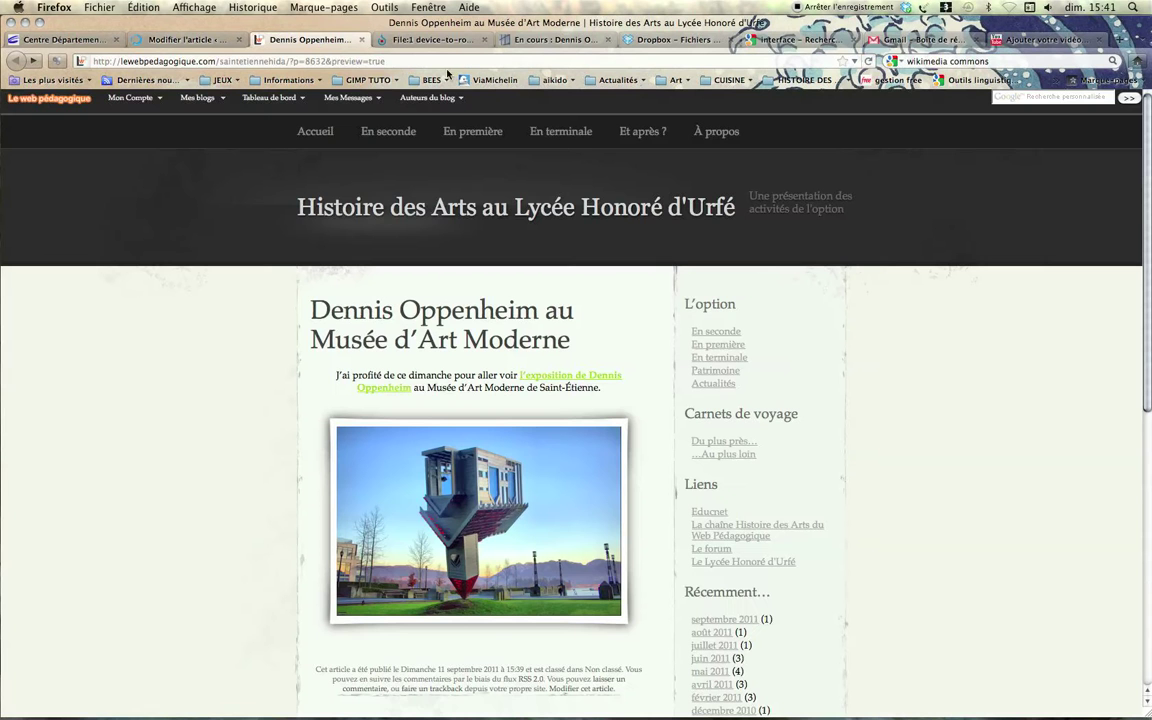
{"action": "left_click", "coordinate": [870, 61]}
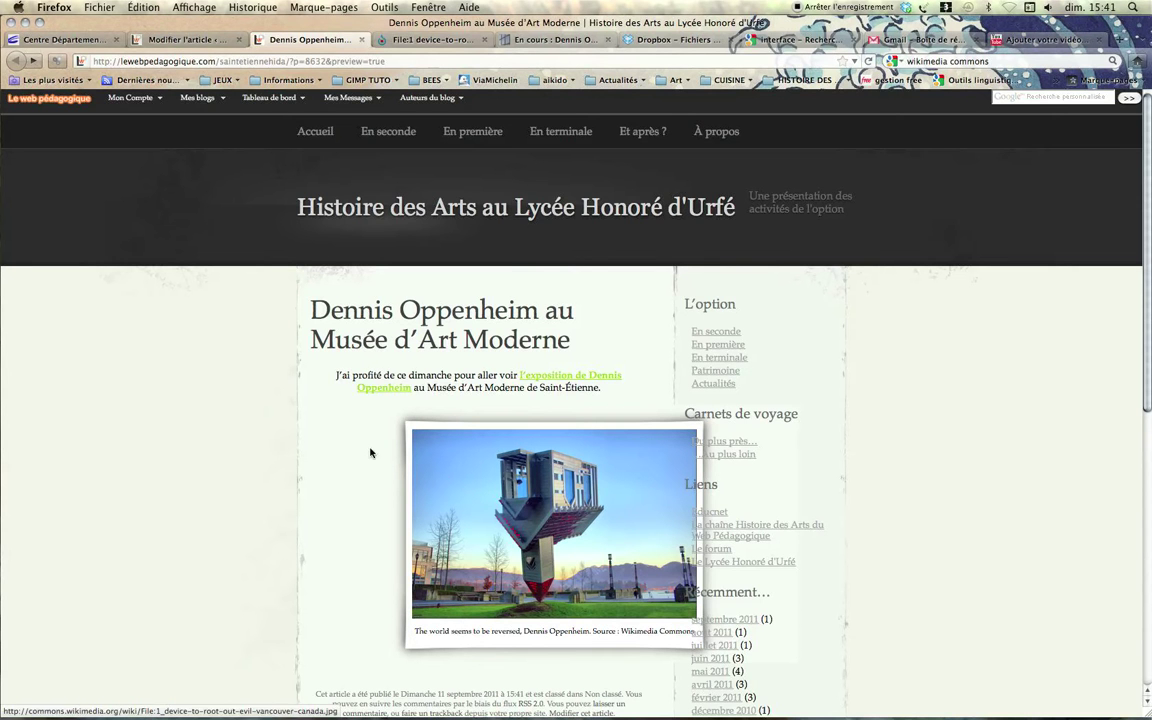
Step: Reopen the image's edit settings in the article, reduce its size to 80%, and update the image
{"action": "left_click", "coordinate": [190, 39]}
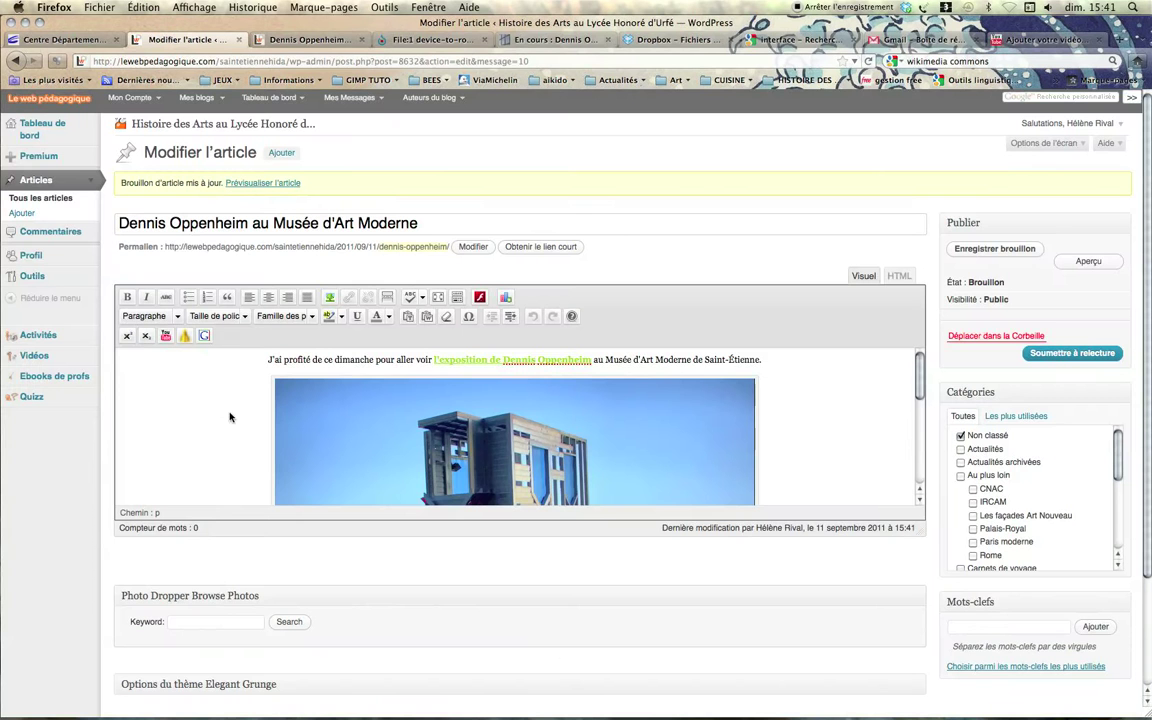
{"action": "left_click", "coordinate": [310, 411]}
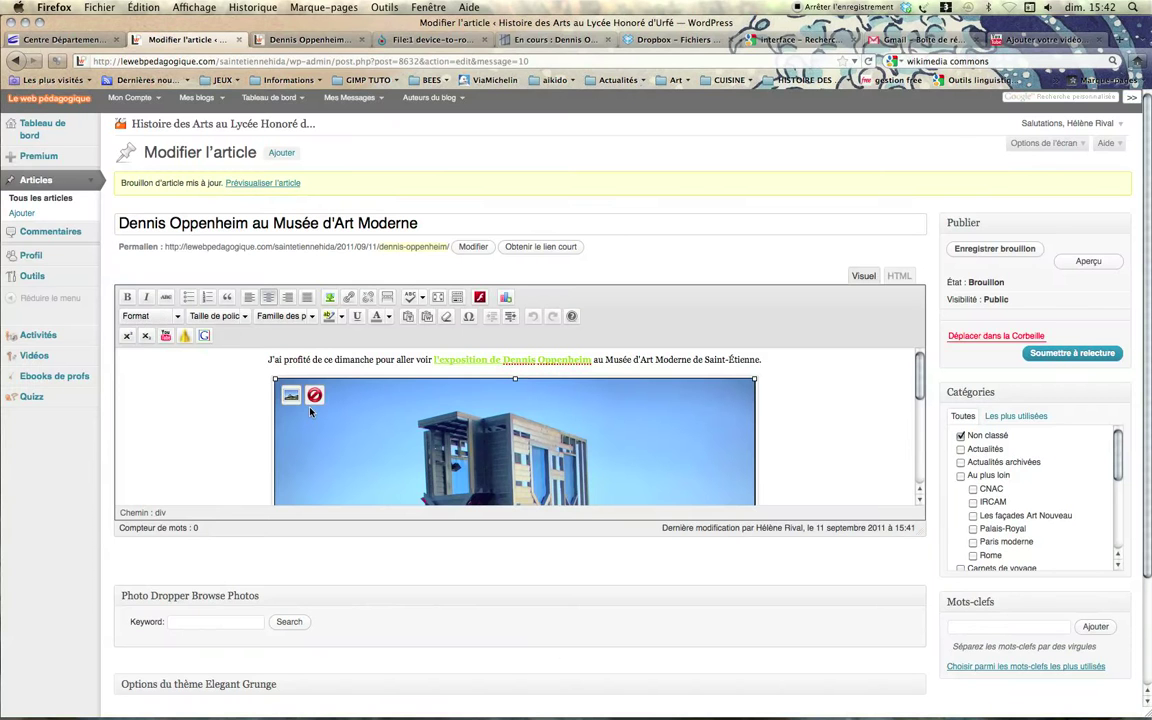
{"action": "left_click", "coordinate": [293, 402]}
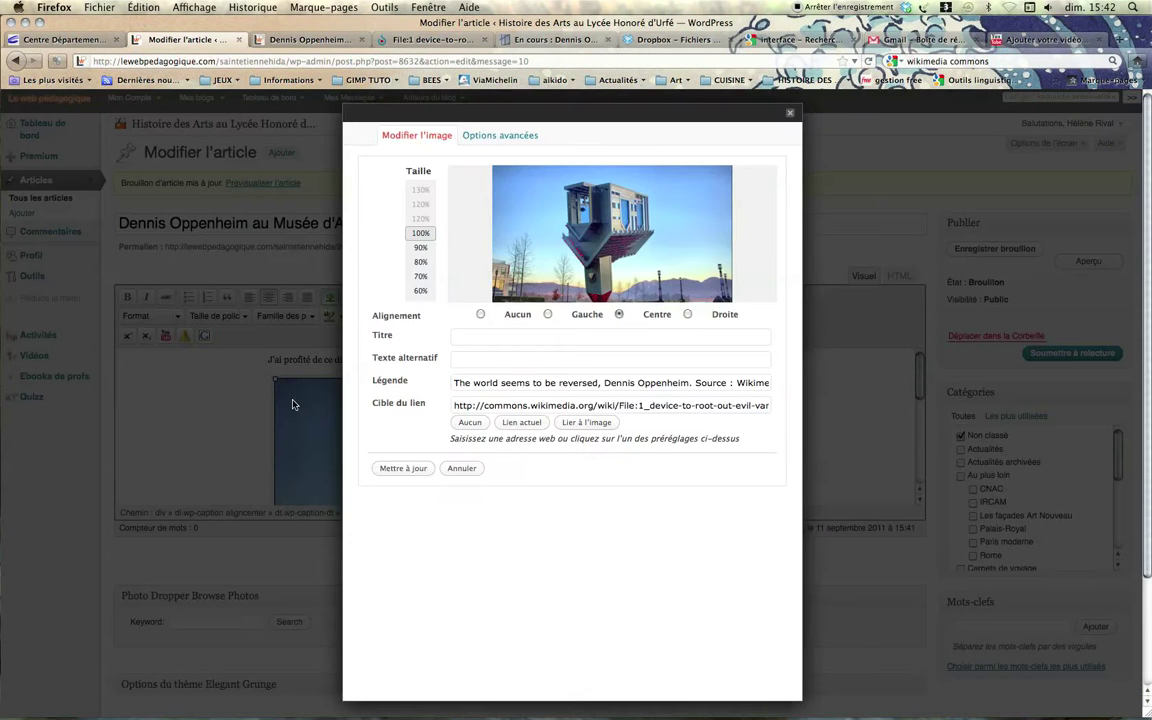
{"action": "left_click", "coordinate": [419, 256]}
{"action": "left_click", "coordinate": [420, 233]}
{"action": "left_click", "coordinate": [420, 247]}
{"action": "left_click", "coordinate": [420, 262]}
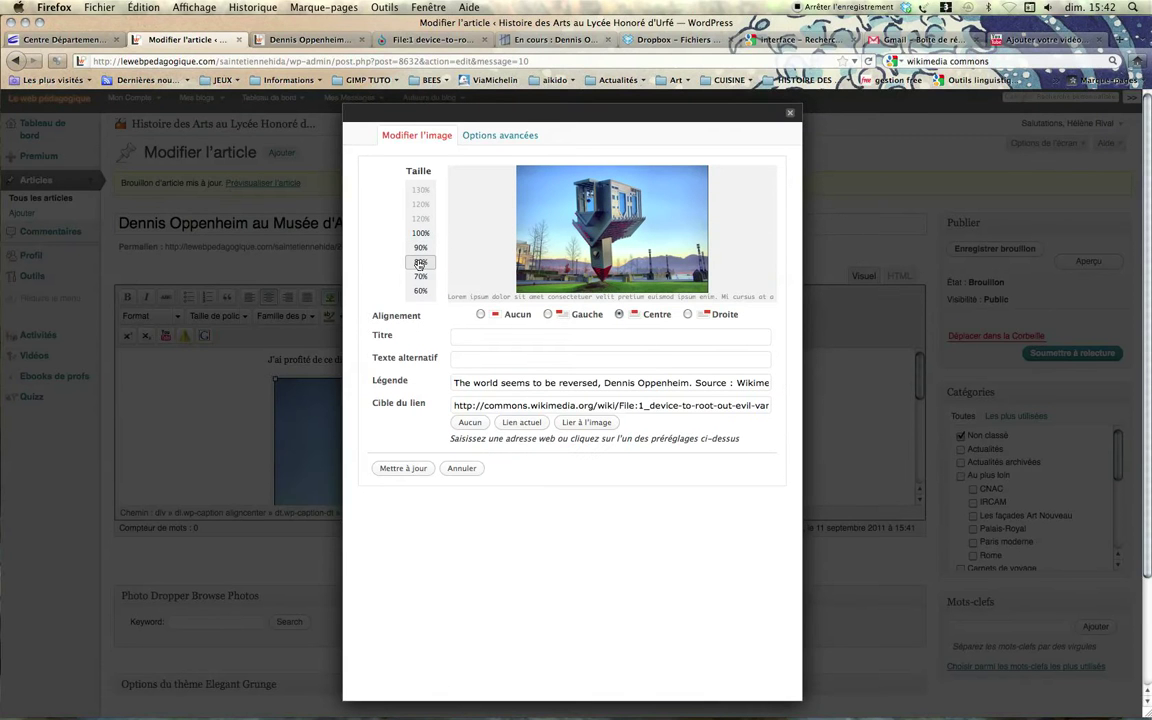
{"action": "left_click", "coordinate": [420, 233]}
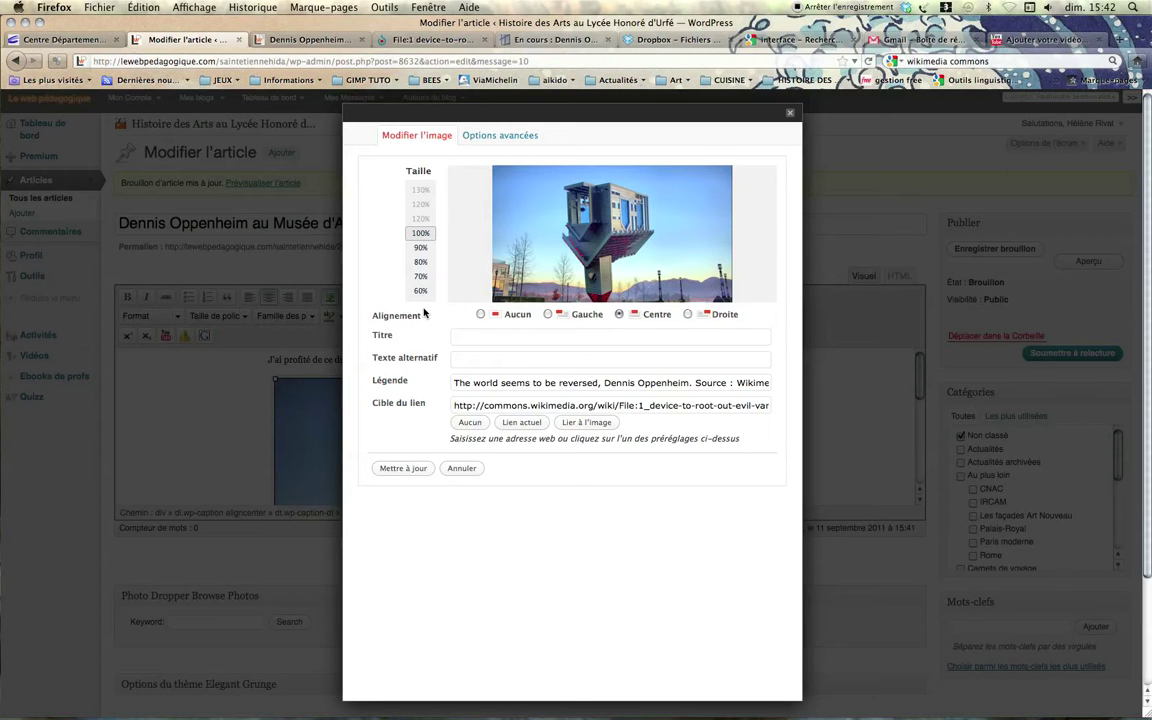
{"action": "left_click", "coordinate": [421, 262]}
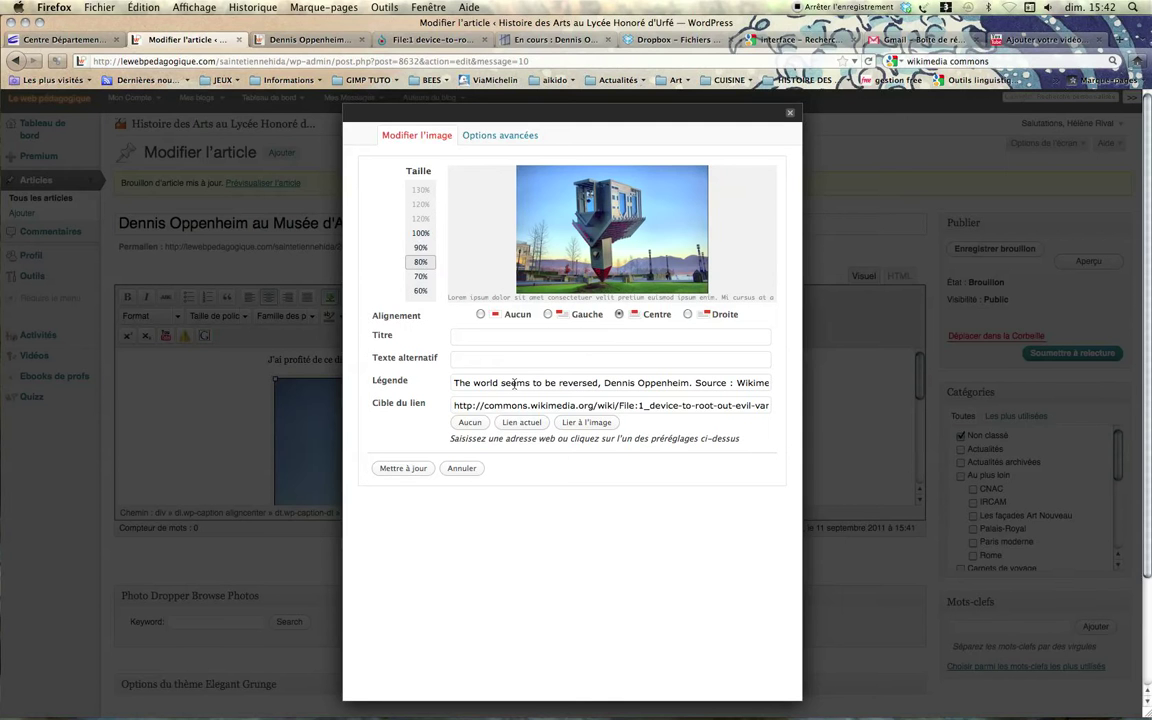
{"action": "left_click", "coordinate": [405, 470]}
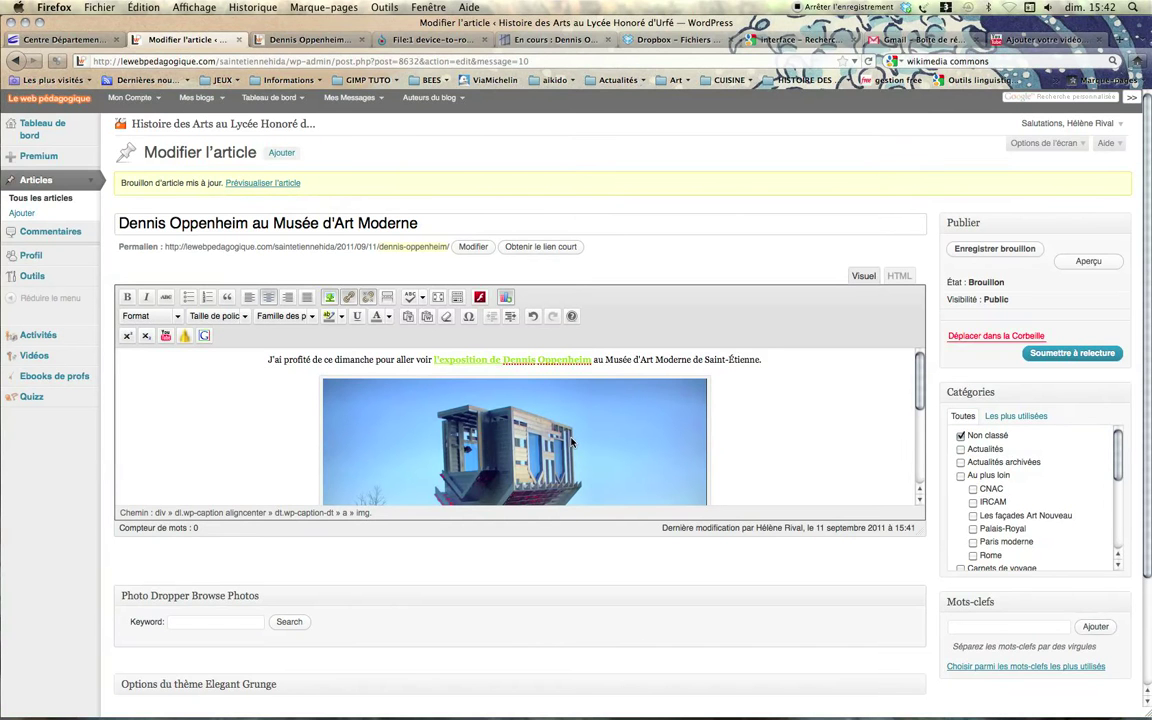
Step: Save the draft with the resized image and reload the article preview to check its placement
{"action": "left_click", "coordinate": [984, 252]}
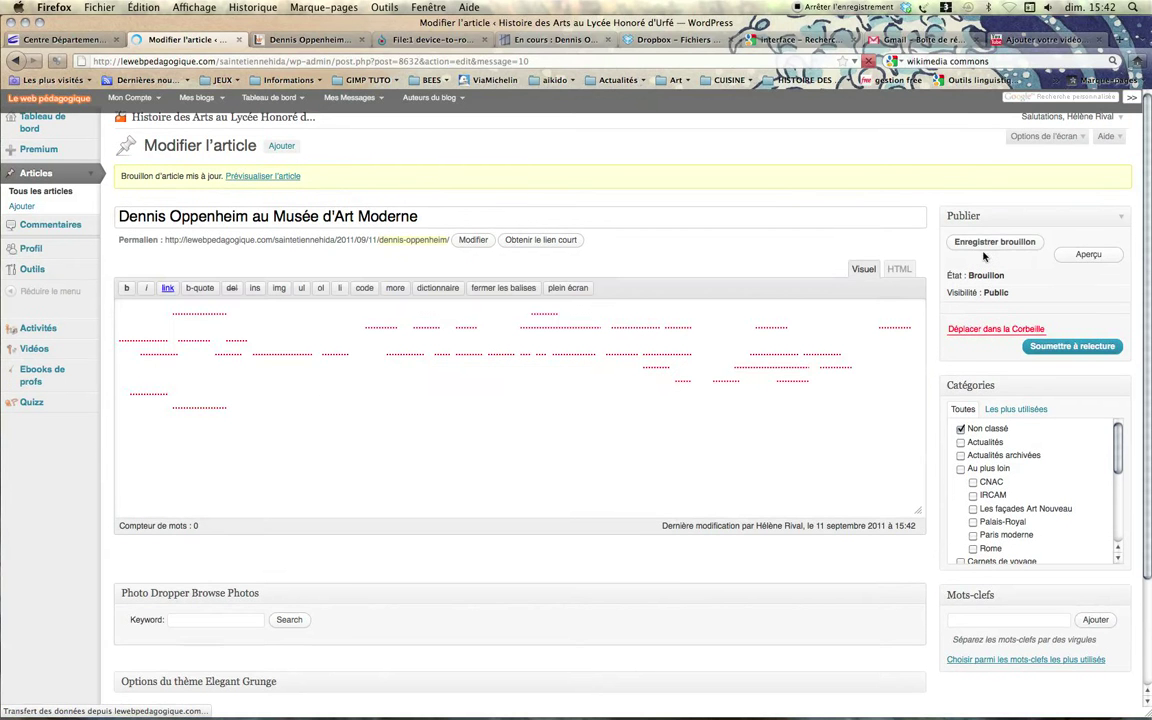
{"action": "key", "text": "ctrl+Tab"}
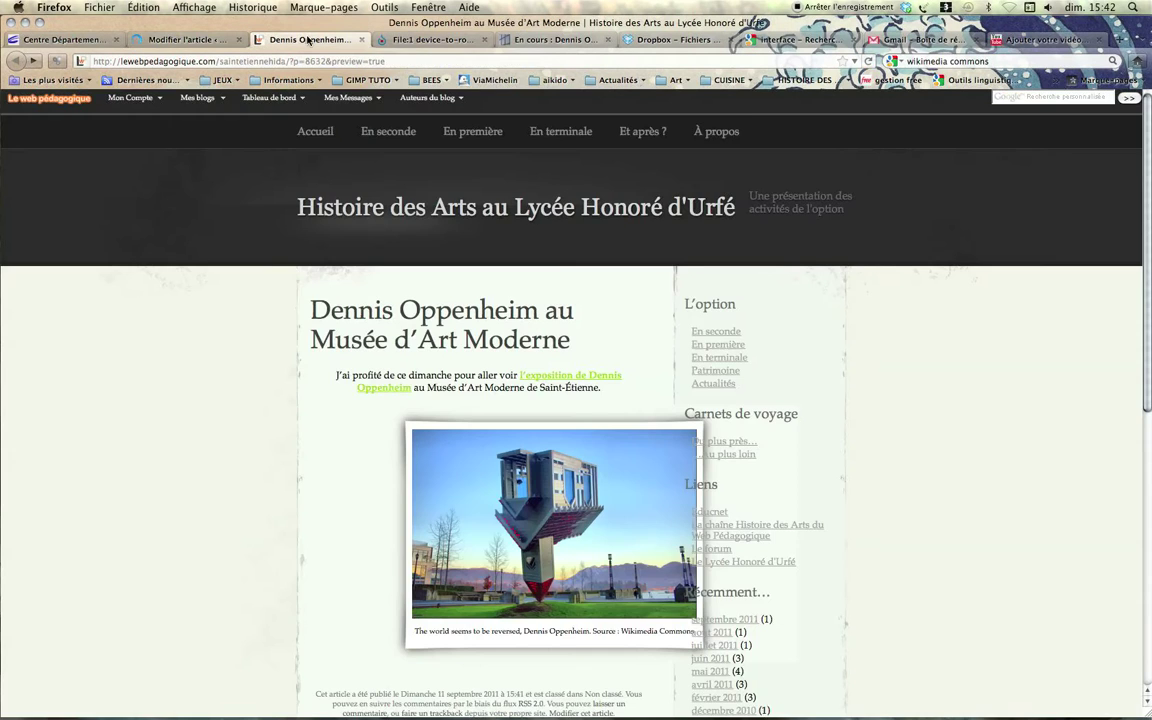
{"action": "left_click", "coordinate": [869, 62]}
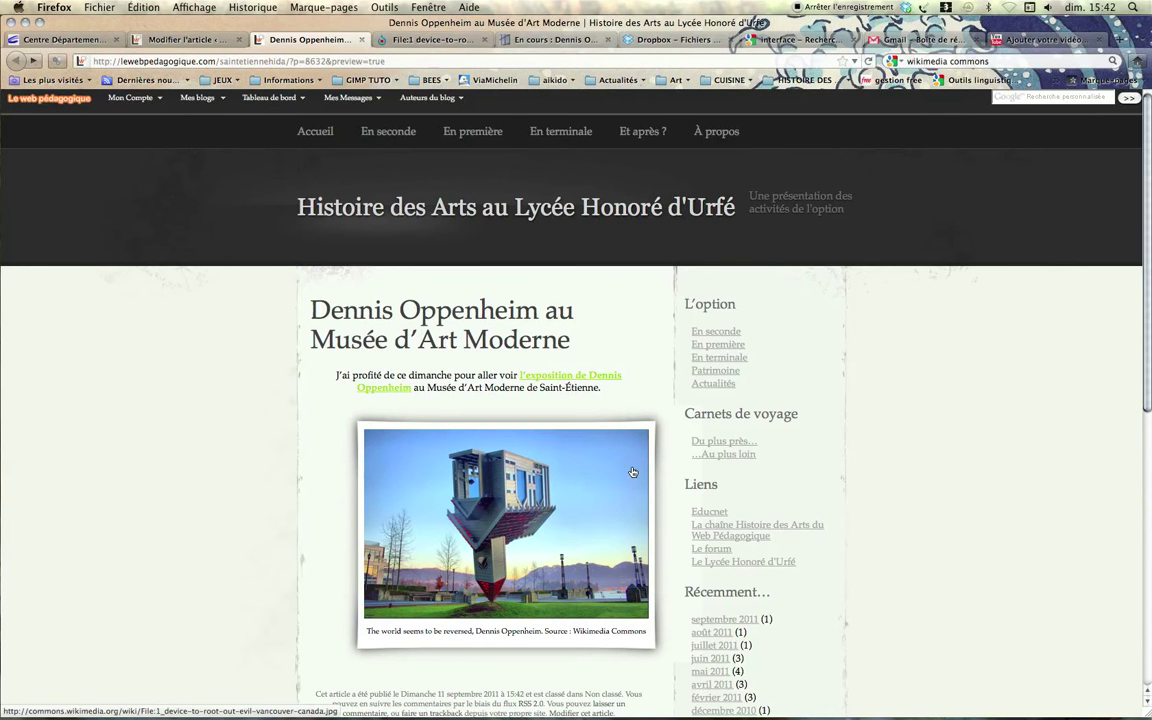
Step: Reduce the article image by a further 80% in its edit settings and update it
{"action": "left_click", "coordinate": [180, 40]}
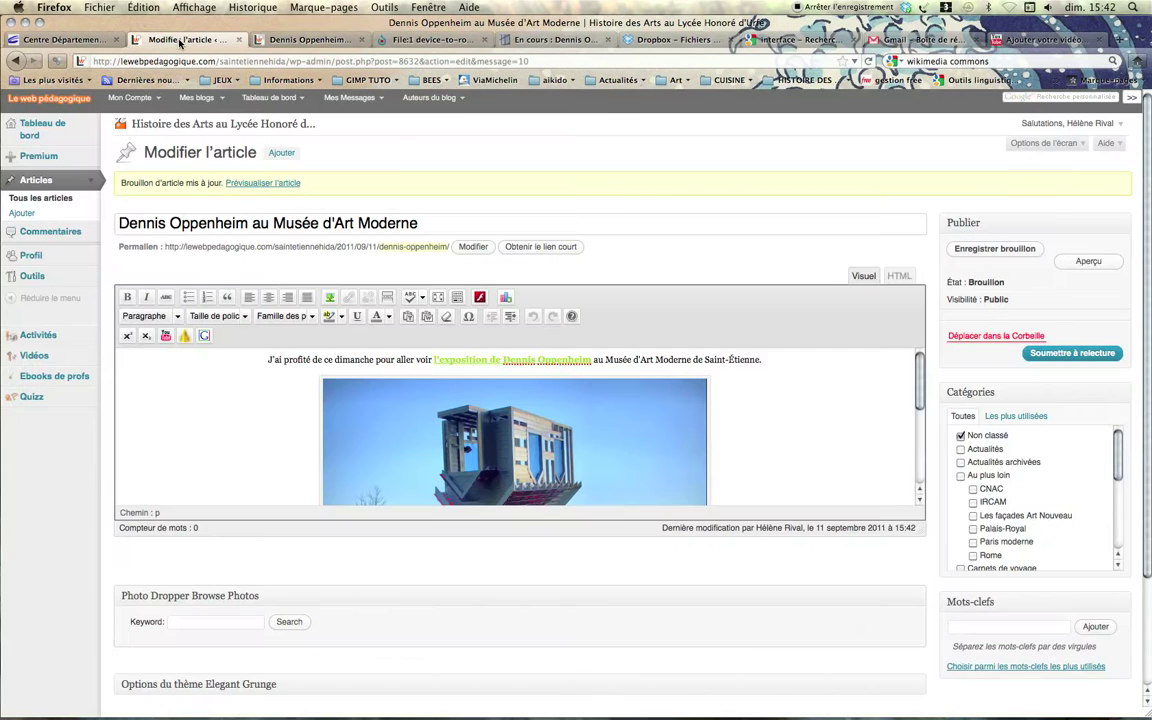
{"action": "left_click", "coordinate": [352, 393]}
{"action": "left_click", "coordinate": [347, 392]}
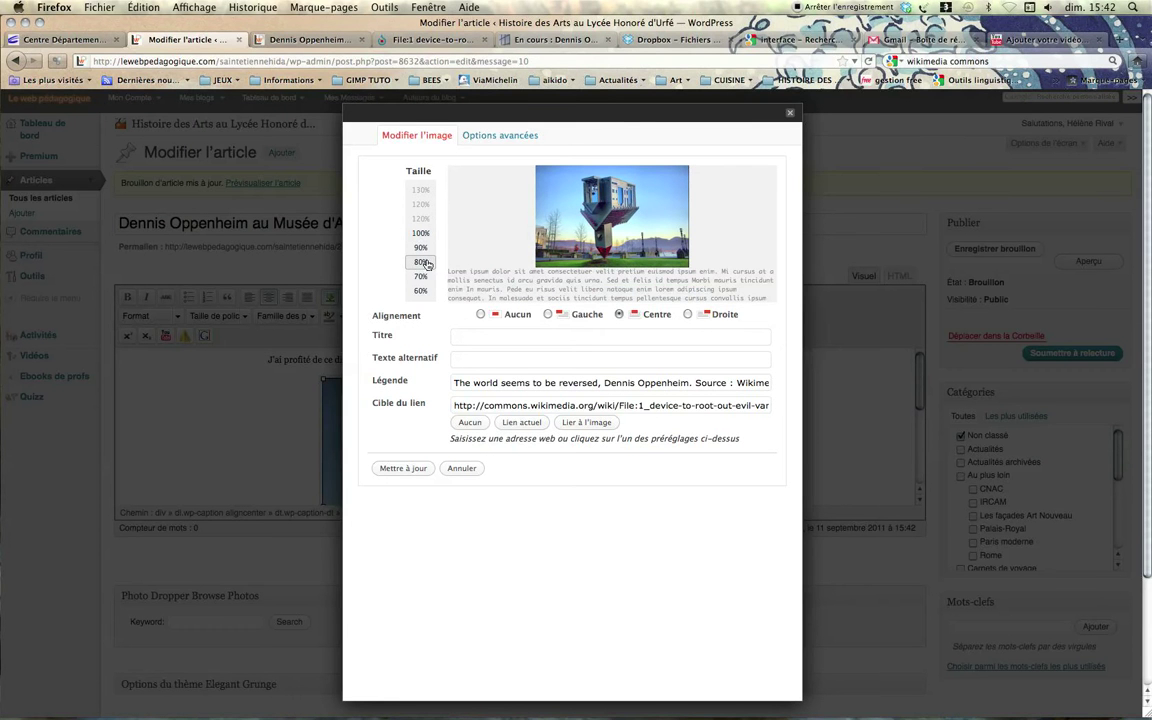
{"action": "left_click", "coordinate": [425, 262]}
{"action": "left_click", "coordinate": [412, 468]}
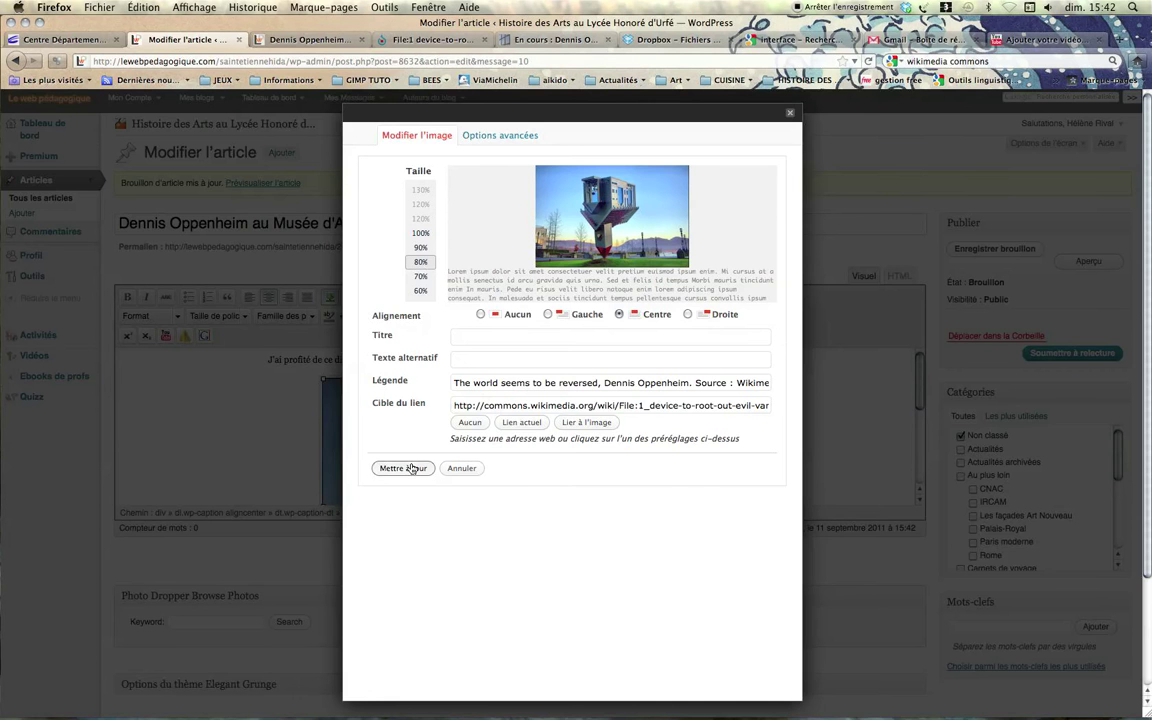
Step: Save the draft again, check the smaller image on the reloaded preview page, and return to the article editor
{"action": "left_click", "coordinate": [996, 249]}
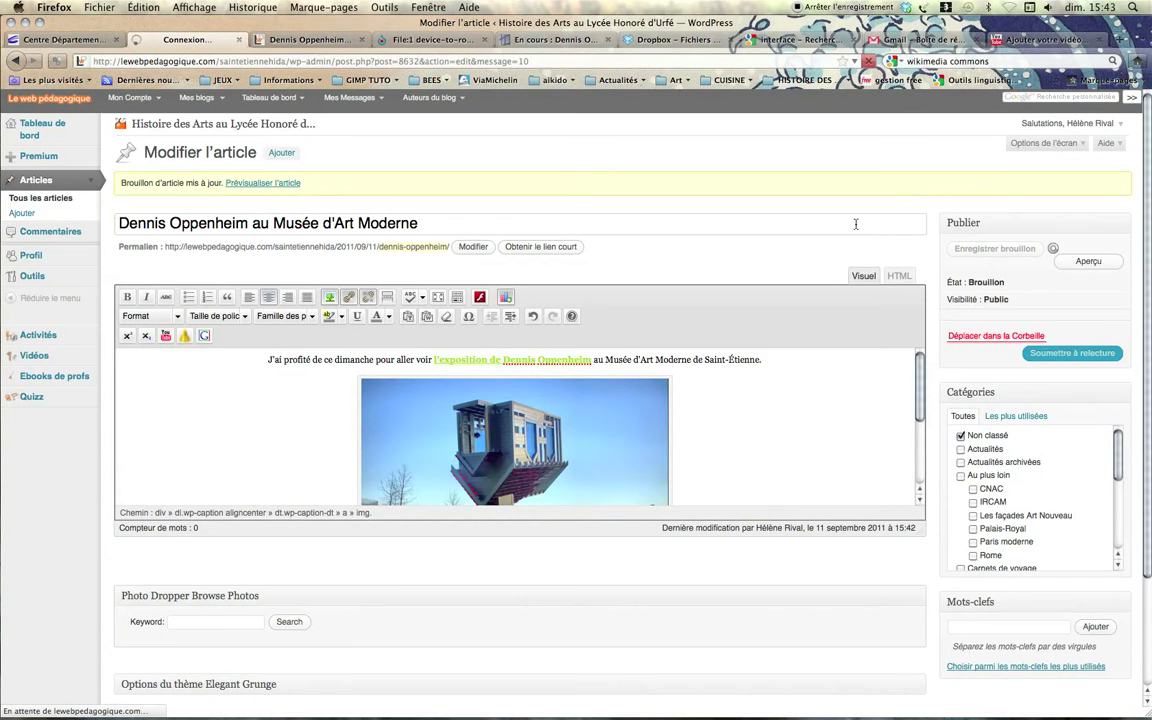
{"action": "left_click", "coordinate": [313, 45]}
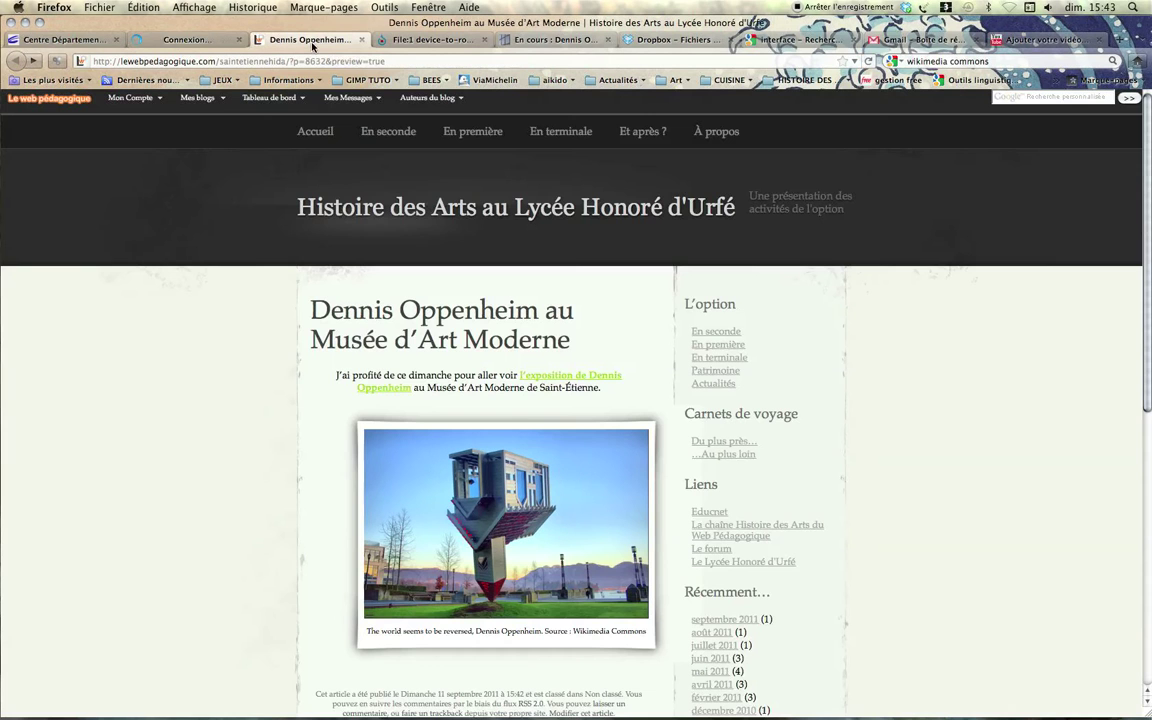
{"action": "left_click", "coordinate": [866, 64]}
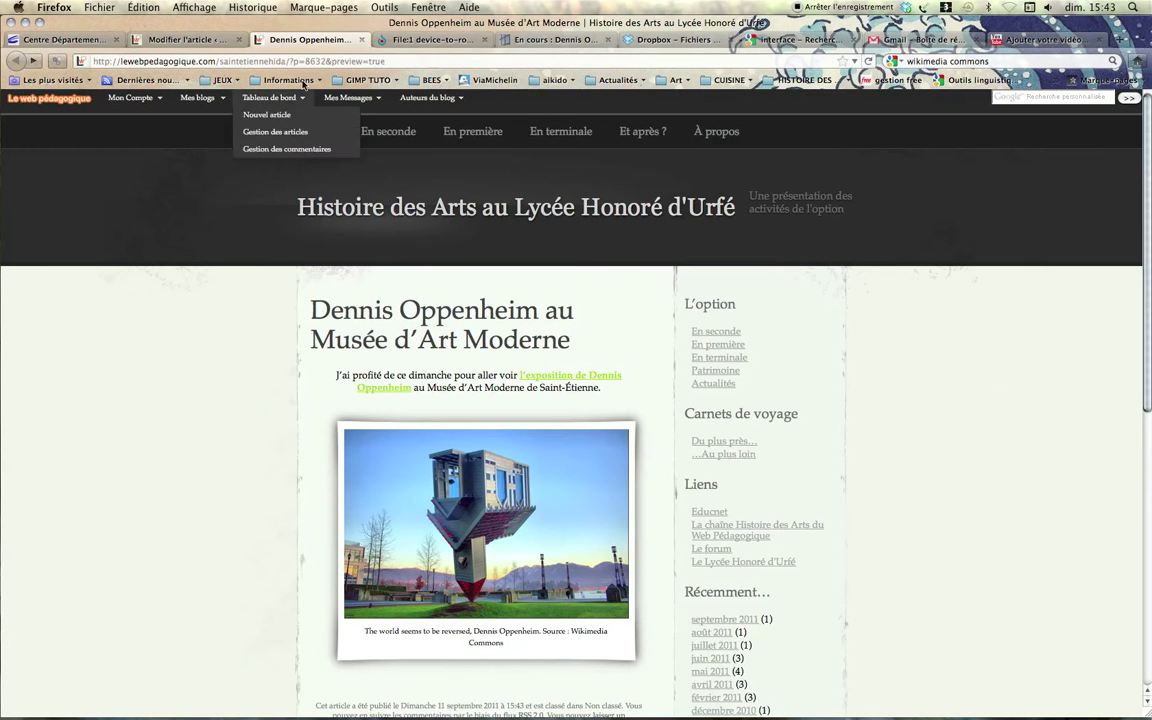
{"action": "left_click", "coordinate": [212, 40]}
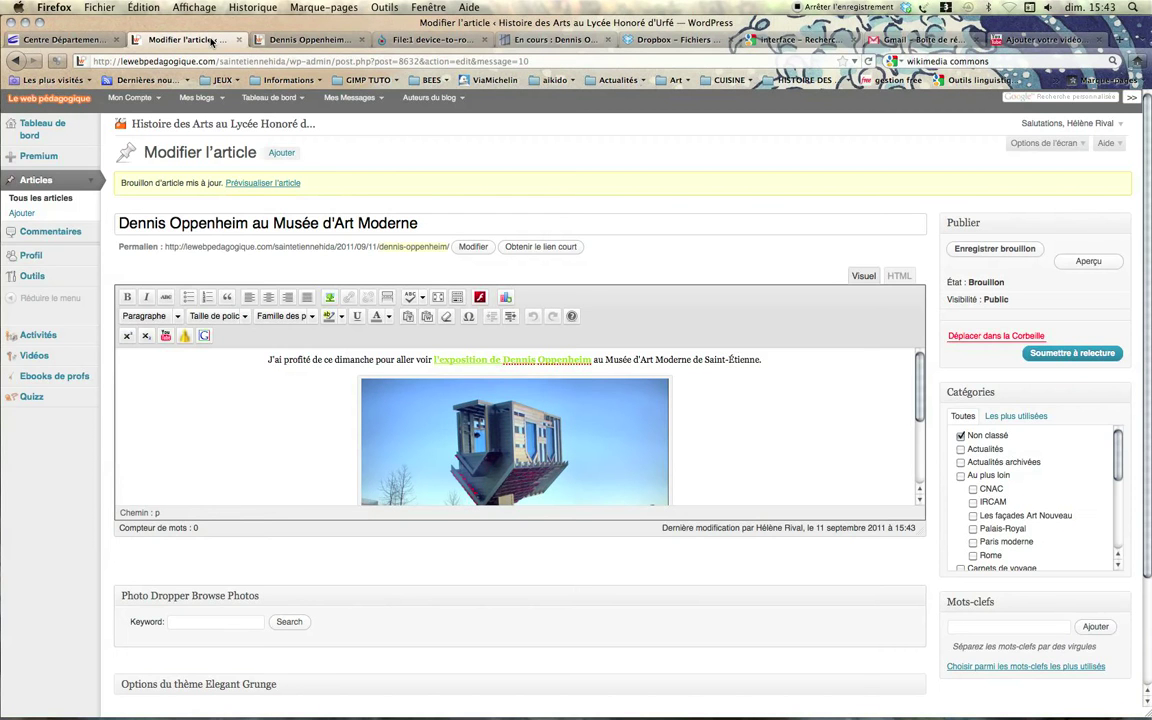